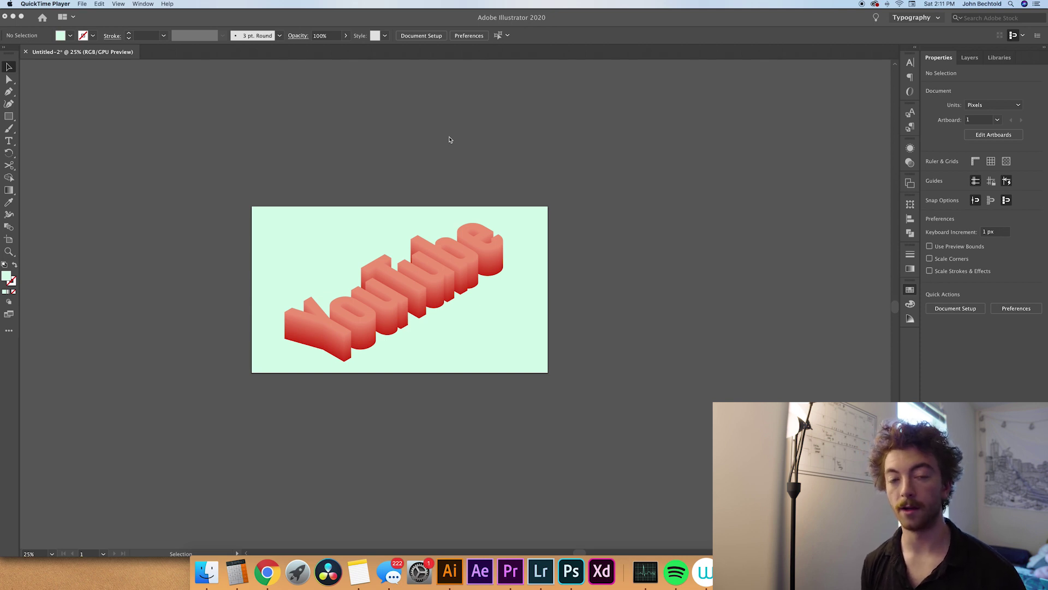
Create a new 1920 × 1080 px Web document and zoom out to see the whole artboard
left_click(449, 139)
key("super+n")
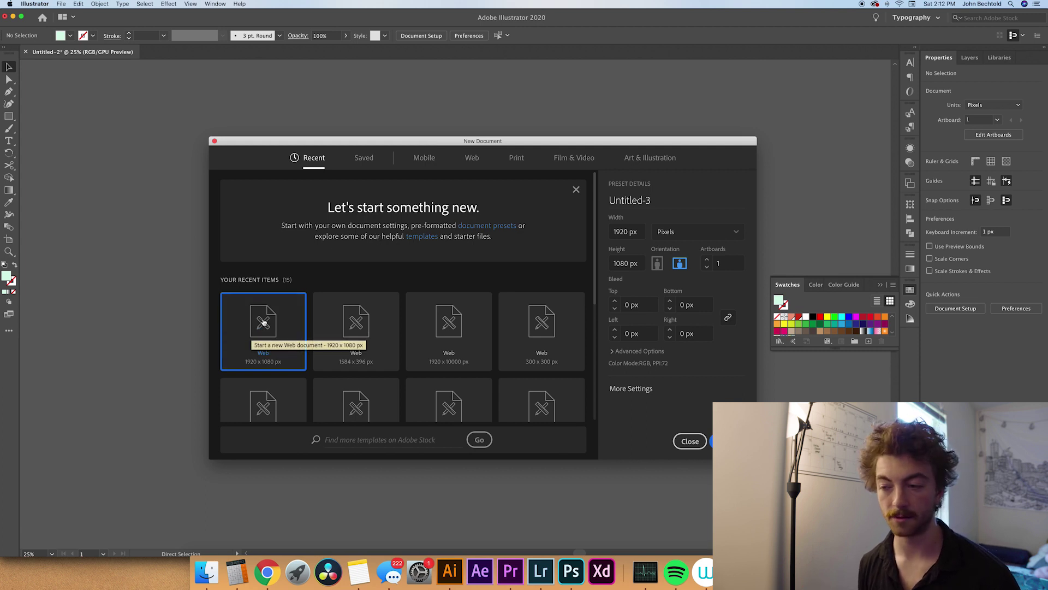
left_click(690, 441)
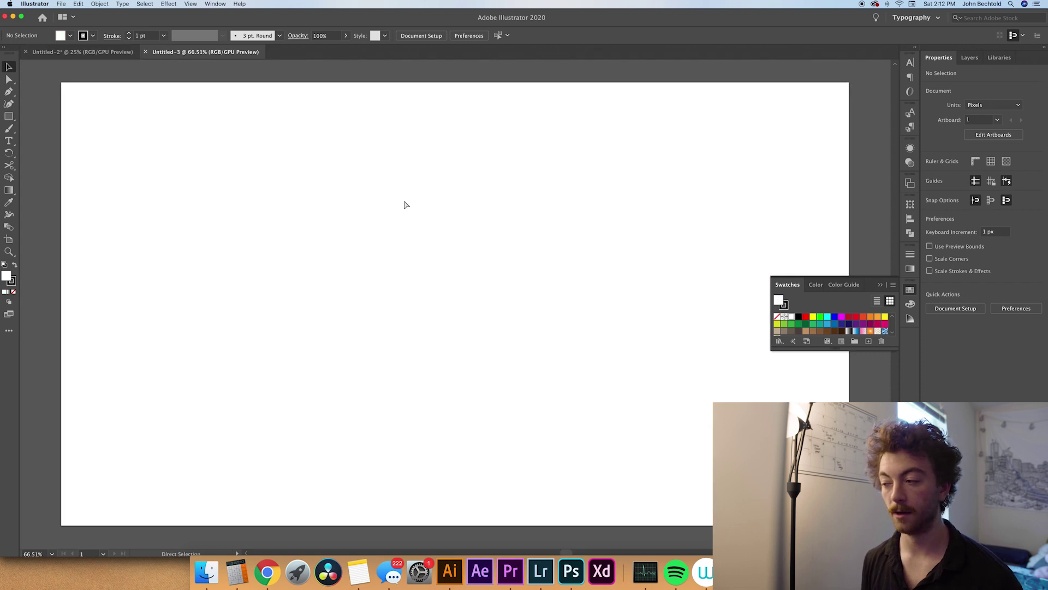
key("super+minus")
key("super+minus")
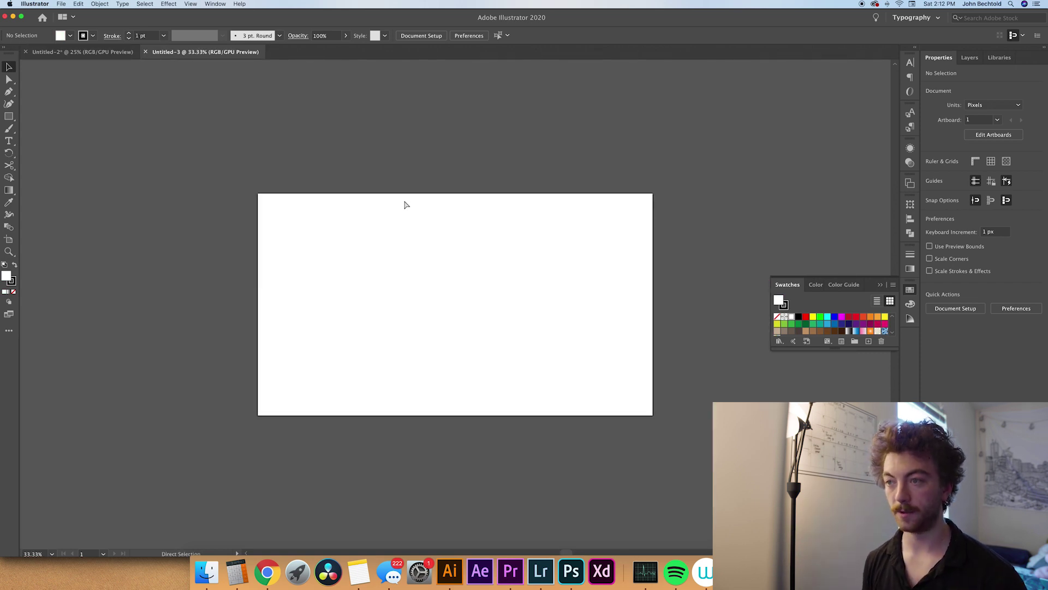
left_click_drag(572, 242, 531, 238)
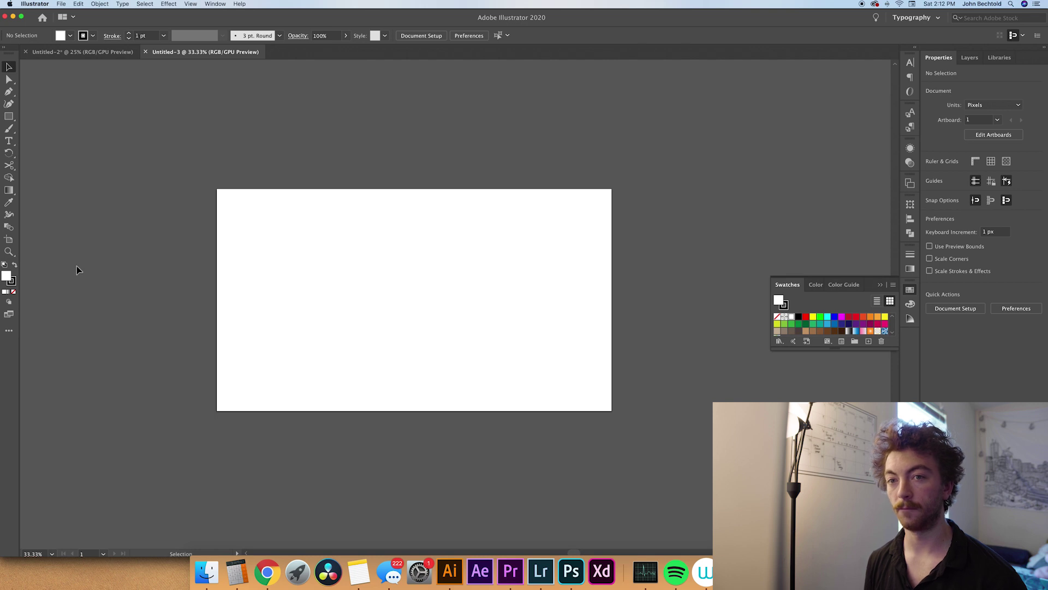
Draw a rectangle covering the whole 1920 × 1080 artboard
left_click(9, 116)
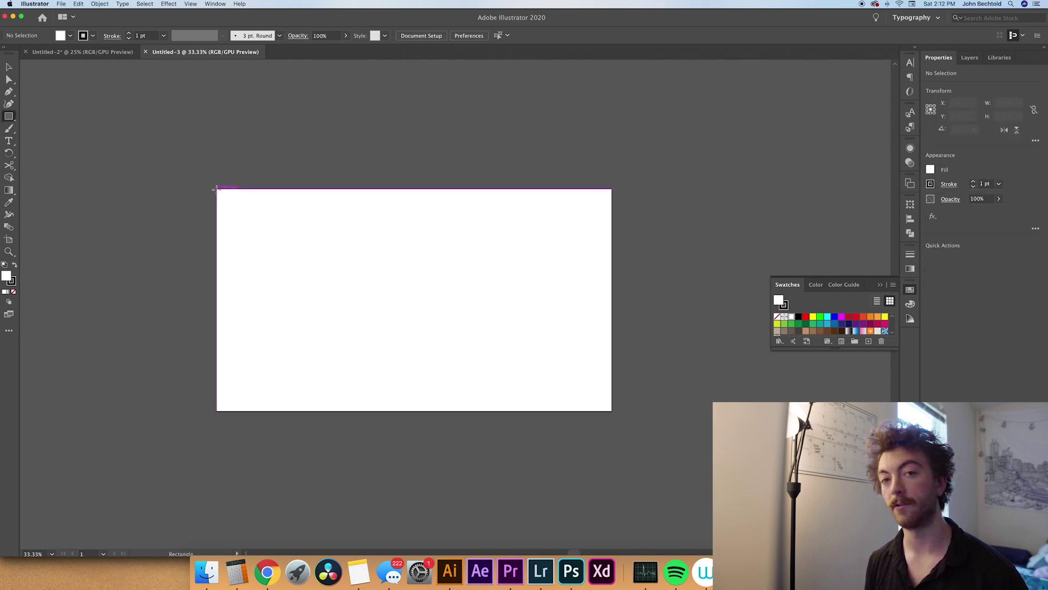
left_click_drag(216, 188, 612, 410)
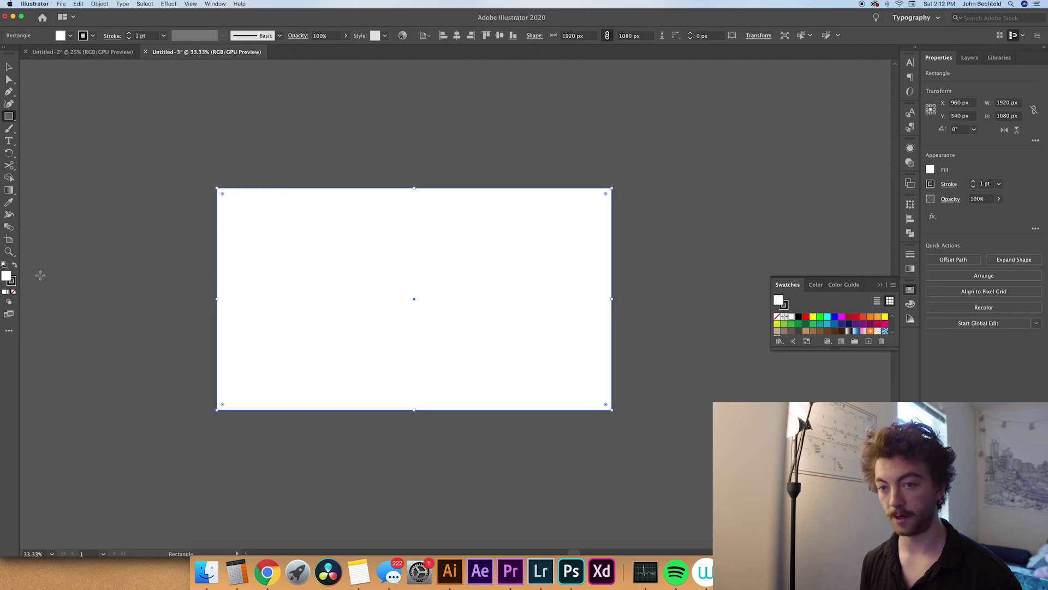
key("v")
Fill the rectangle with mint d5f7e8, then deselect everything
left_click(13, 291)
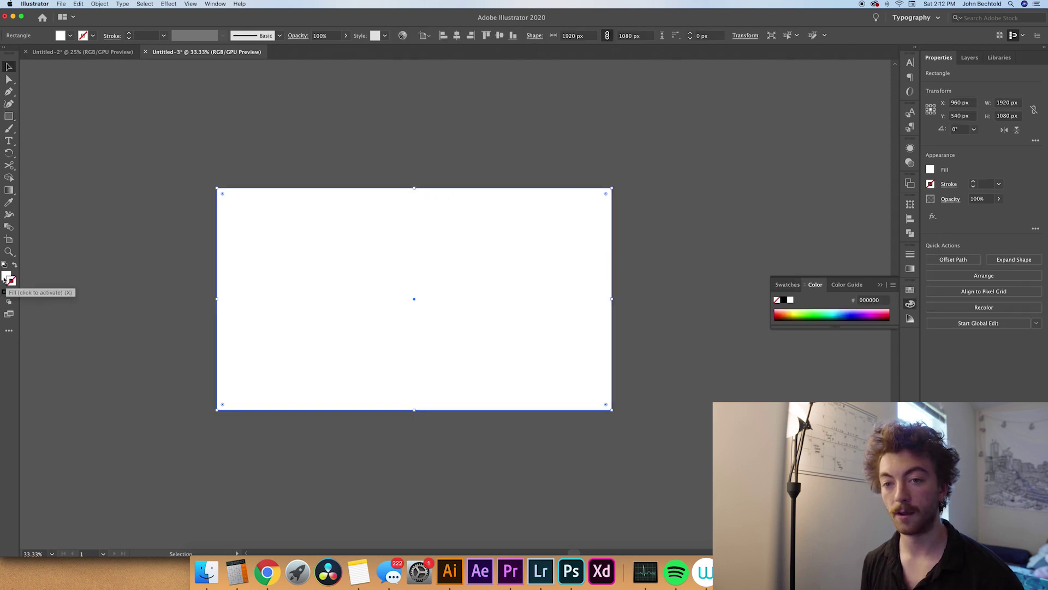
double_click(6, 276)
left_click_drag(363, 285, 362, 233)
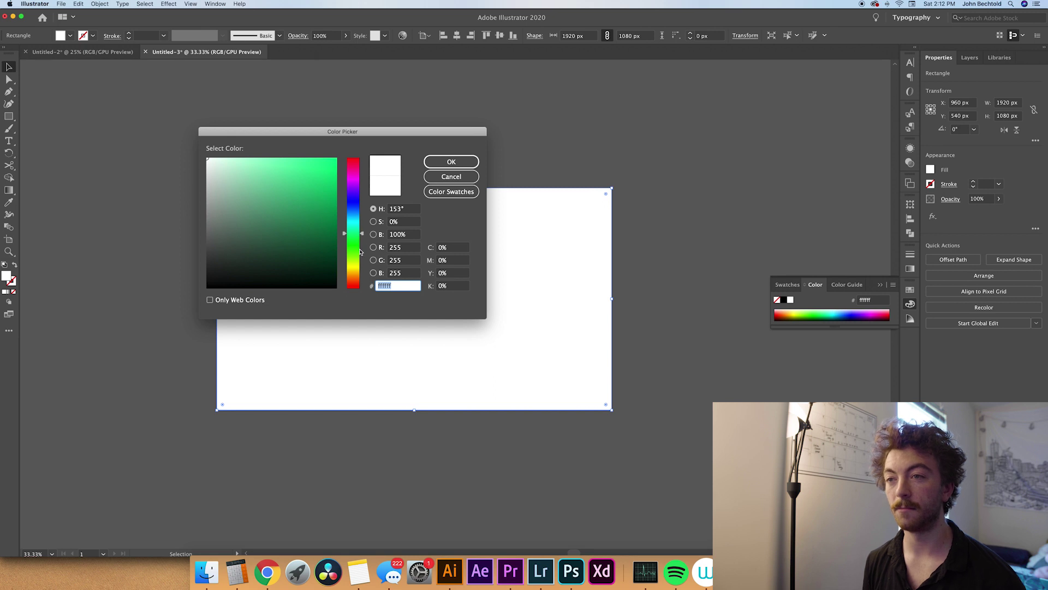
left_click_drag(243, 159, 231, 162)
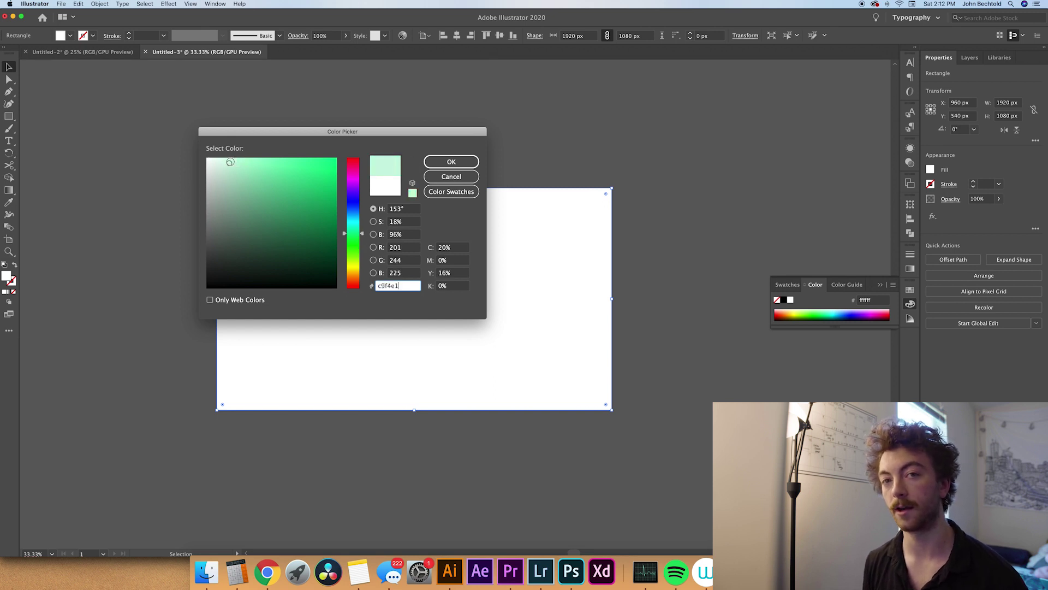
left_click_drag(230, 162, 230, 162)
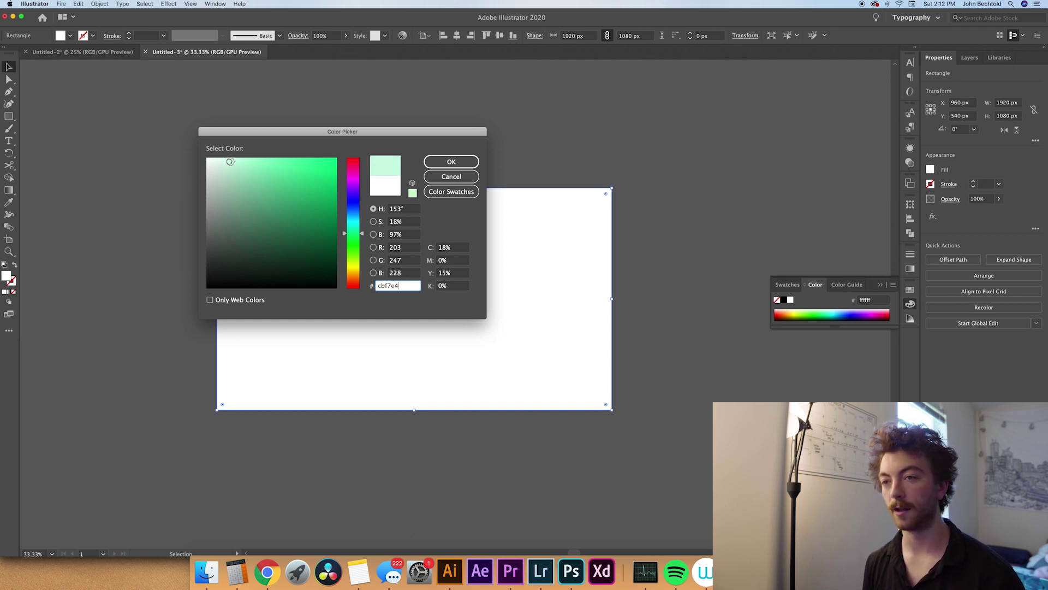
left_click_drag(230, 162, 225, 162)
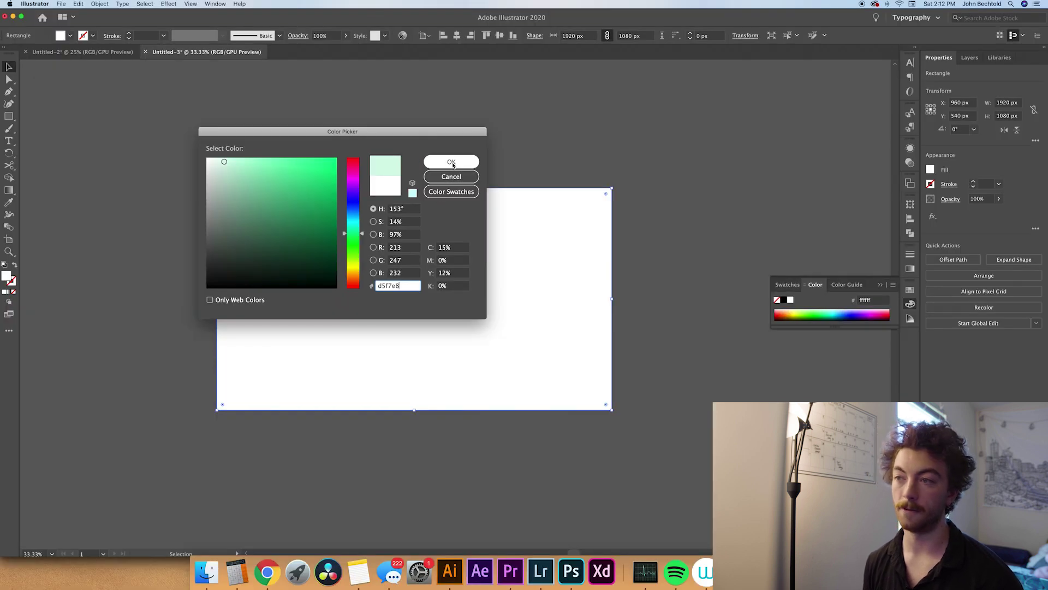
left_click(450, 163)
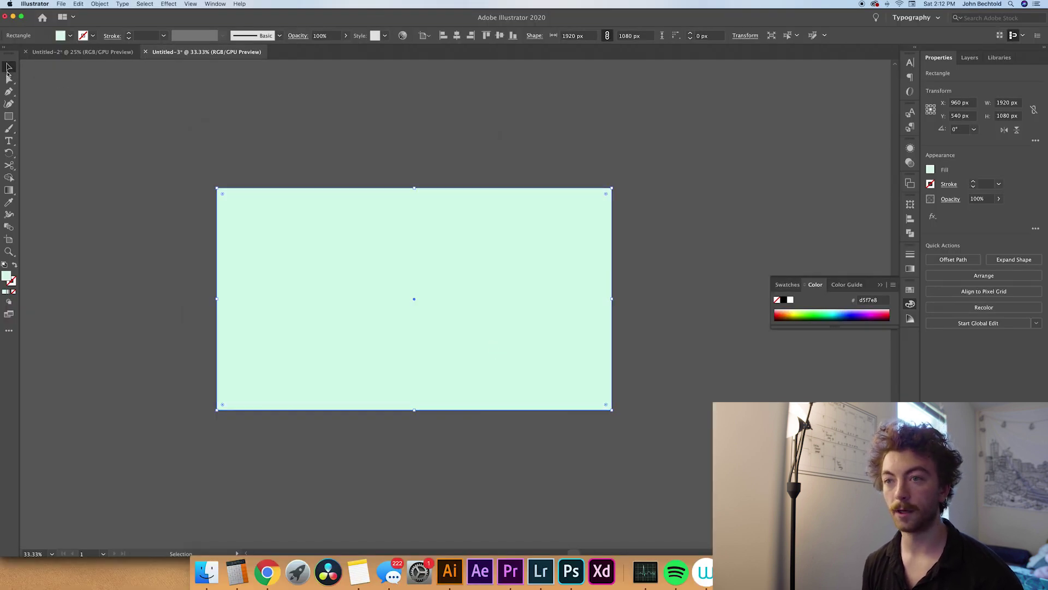
left_click(136, 156)
left_click(306, 309)
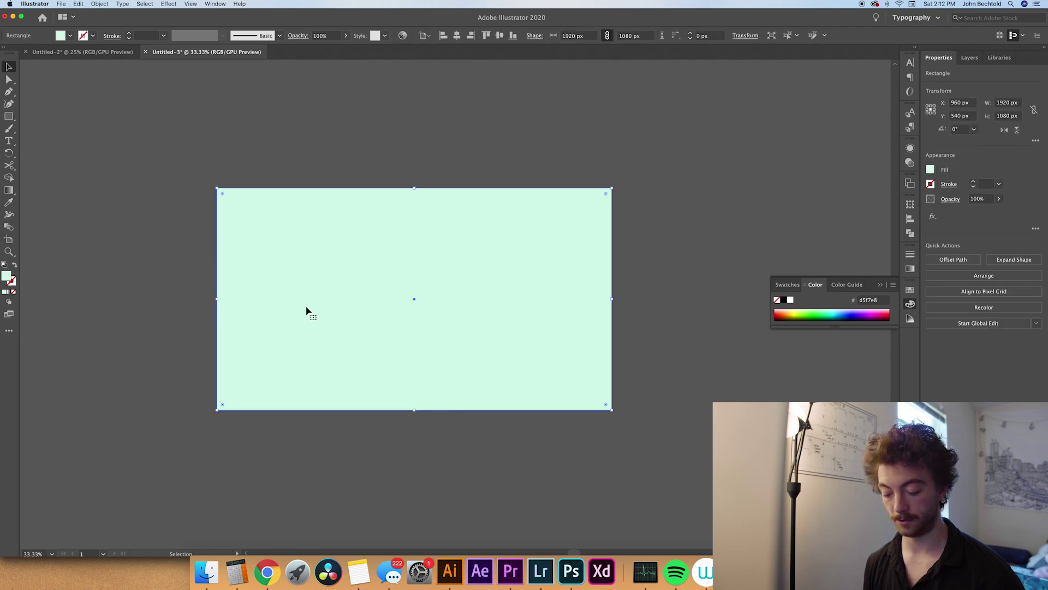
key("a")
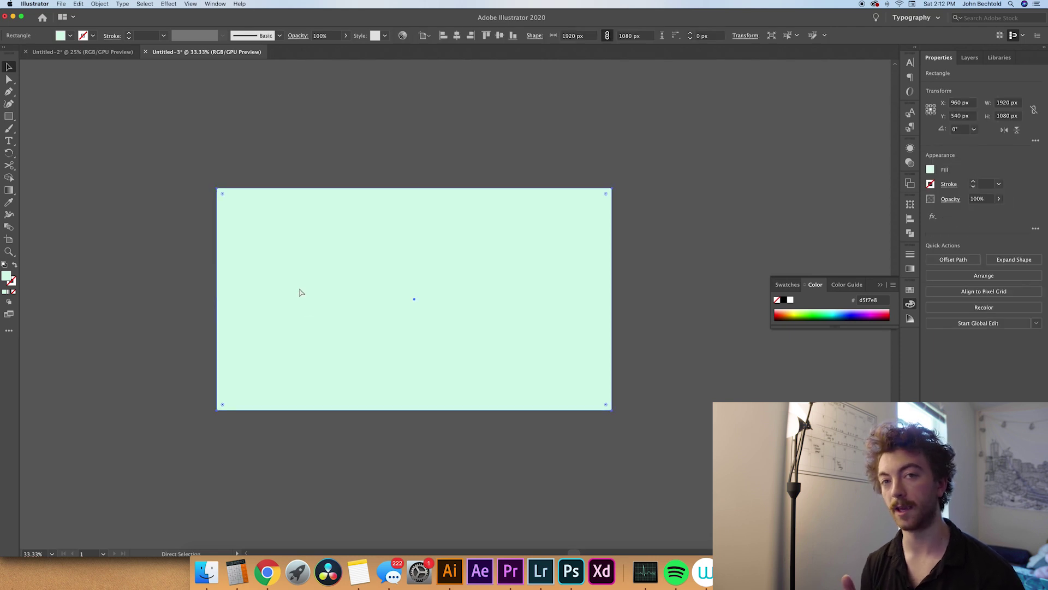
key("super+shift+a")
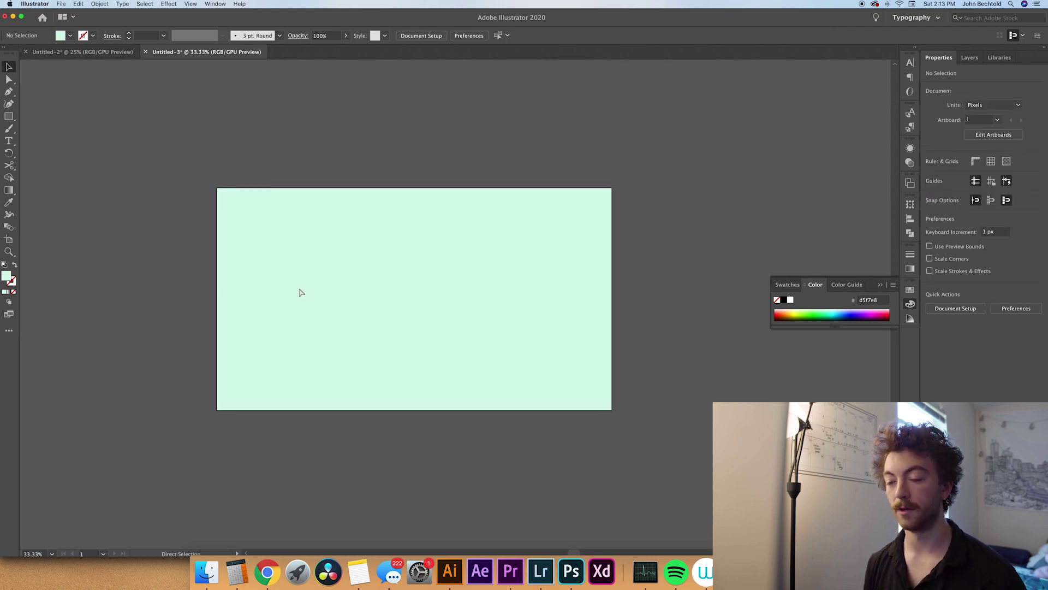
key("v")
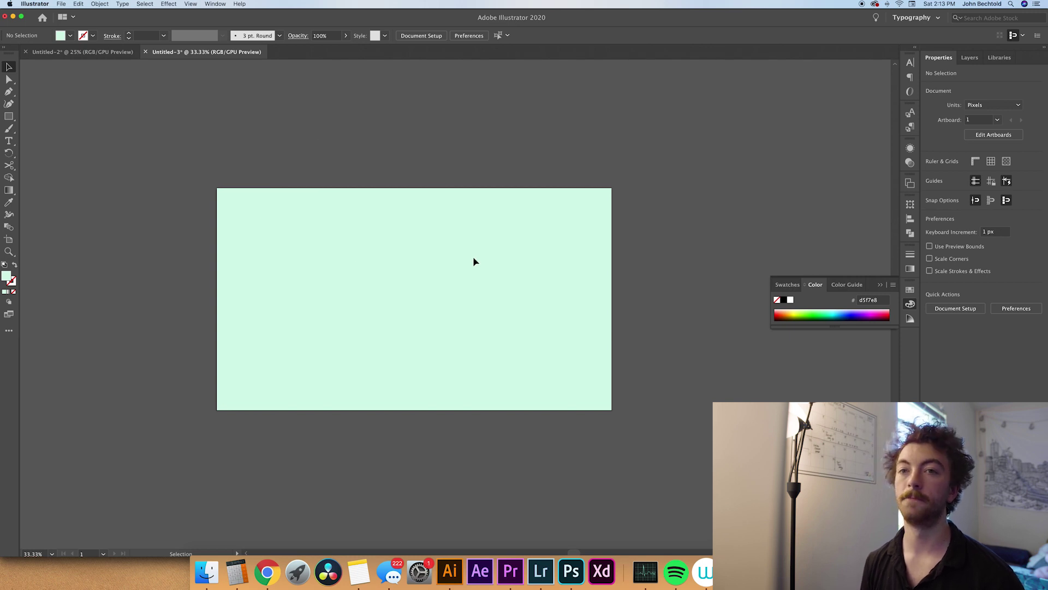
Add 'YouTube' text and scale it up across the artboard
left_click(9, 144)
left_click(293, 269)
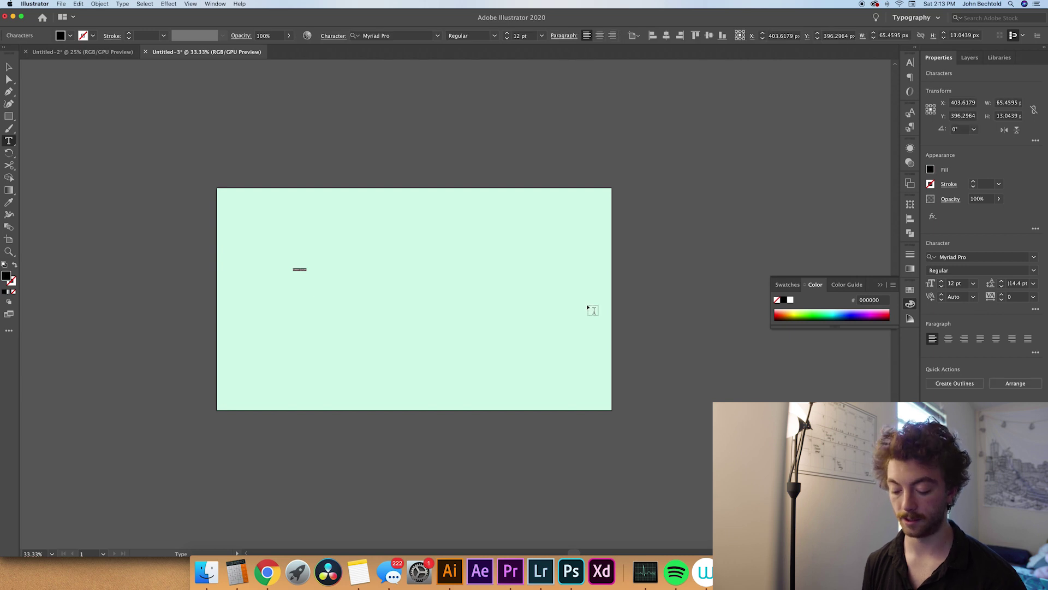
type("Heading")
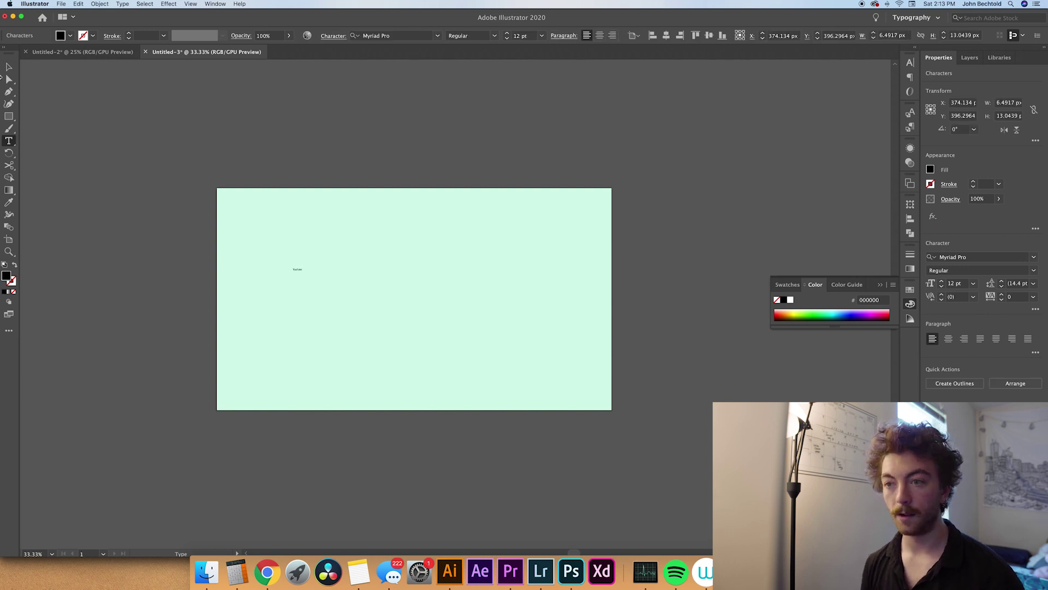
key("Escape")
left_click_drag(298, 270, 694, 434)
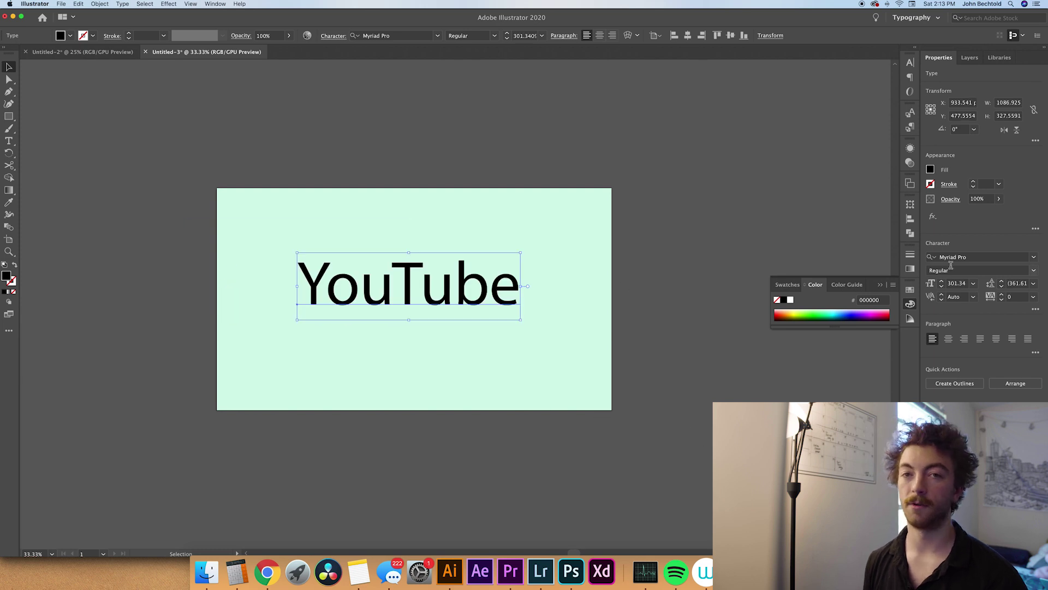
Set the text's font to DIN Condensed Bold
left_click(1035, 258)
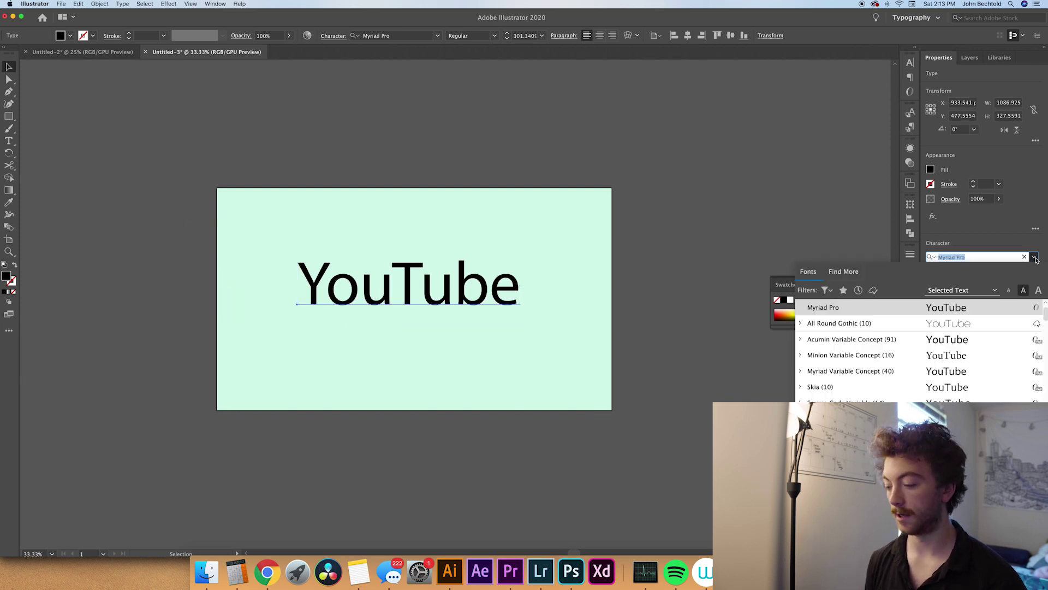
type("din")
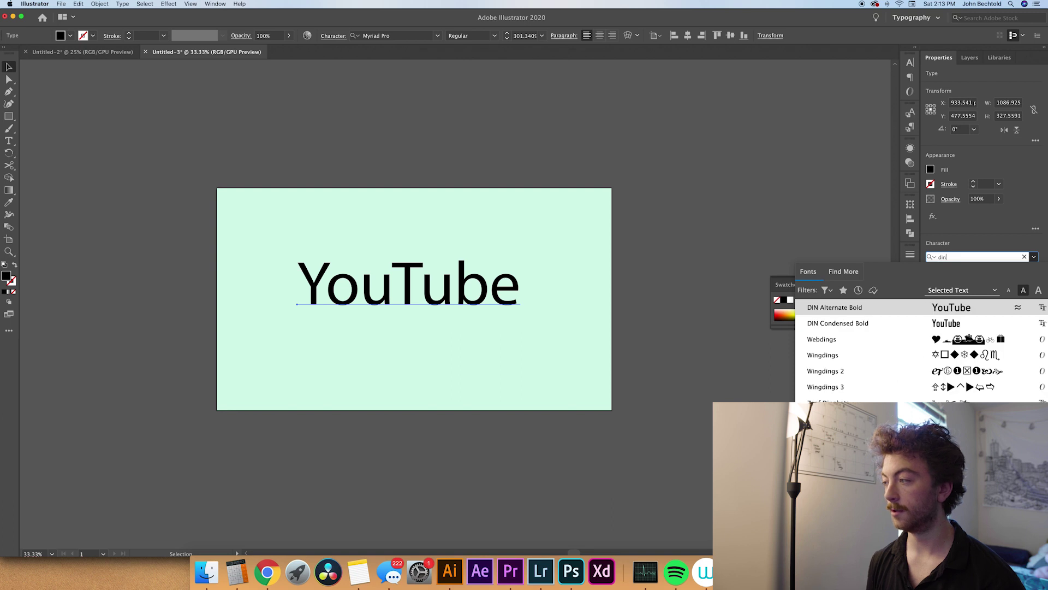
left_click(841, 323)
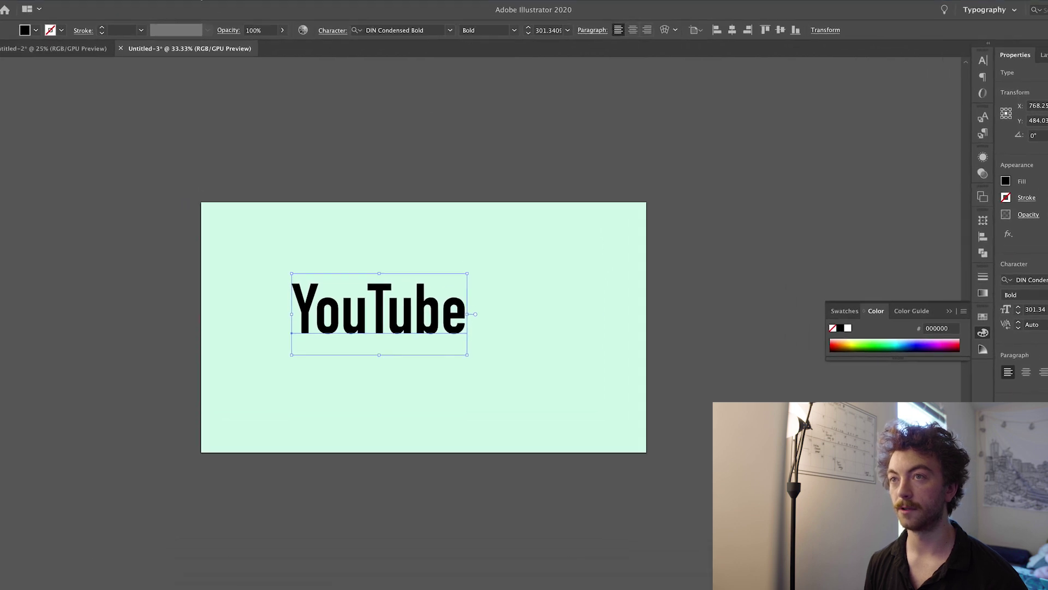
Scale the YouTube text's height to 86.02% in the Transform panel
left_click(197, 1)
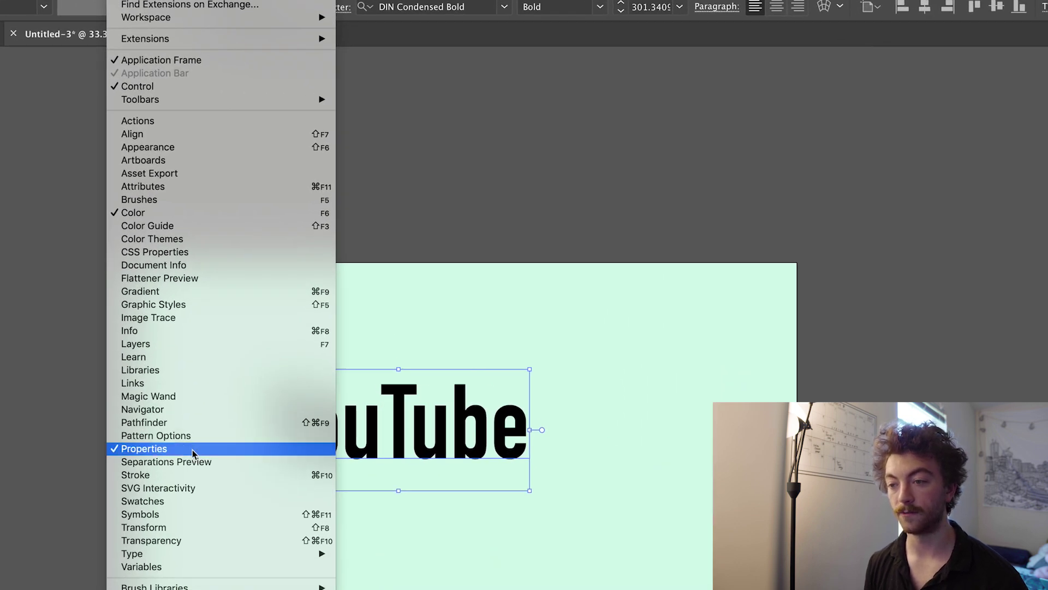
left_click(188, 529)
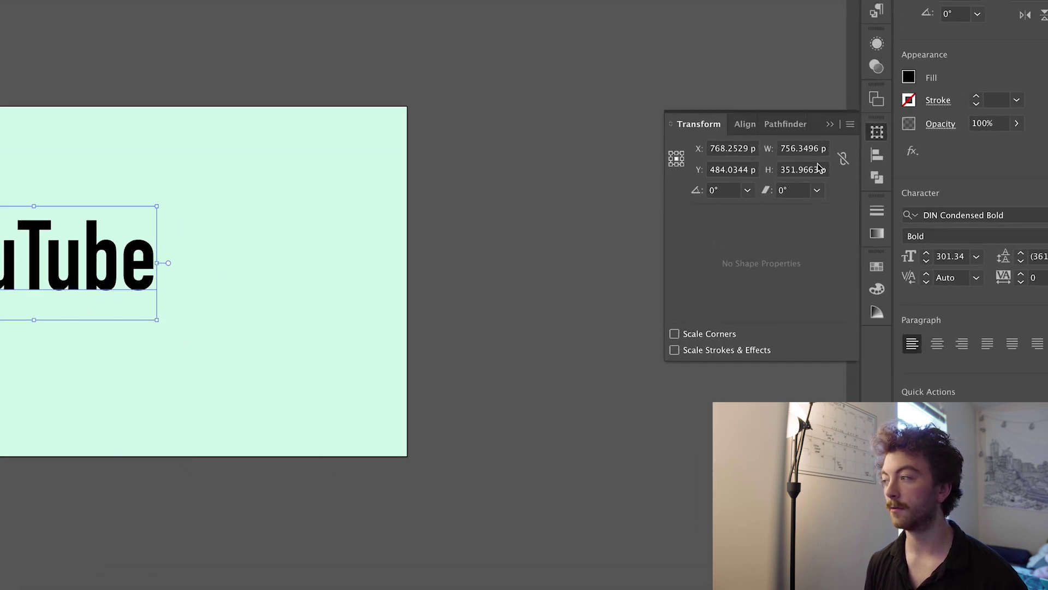
left_click(781, 169)
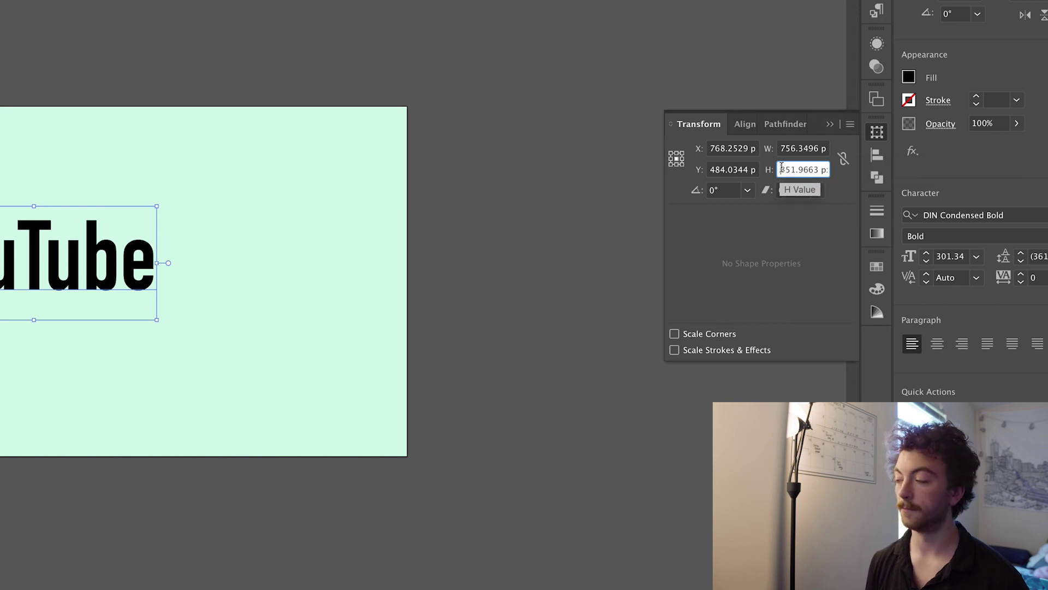
key("super+a")
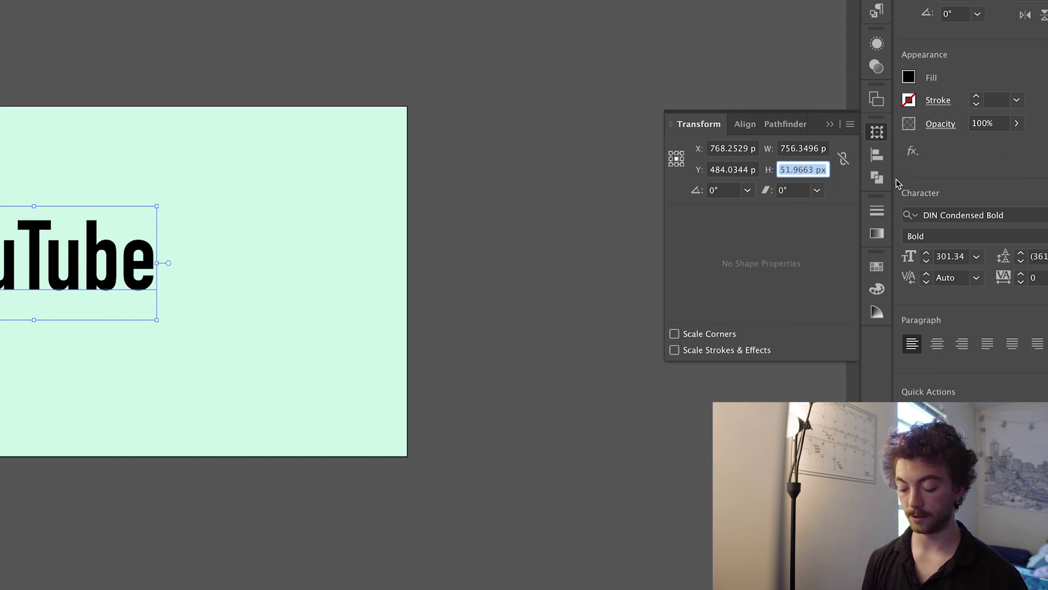
key("BackSpace")
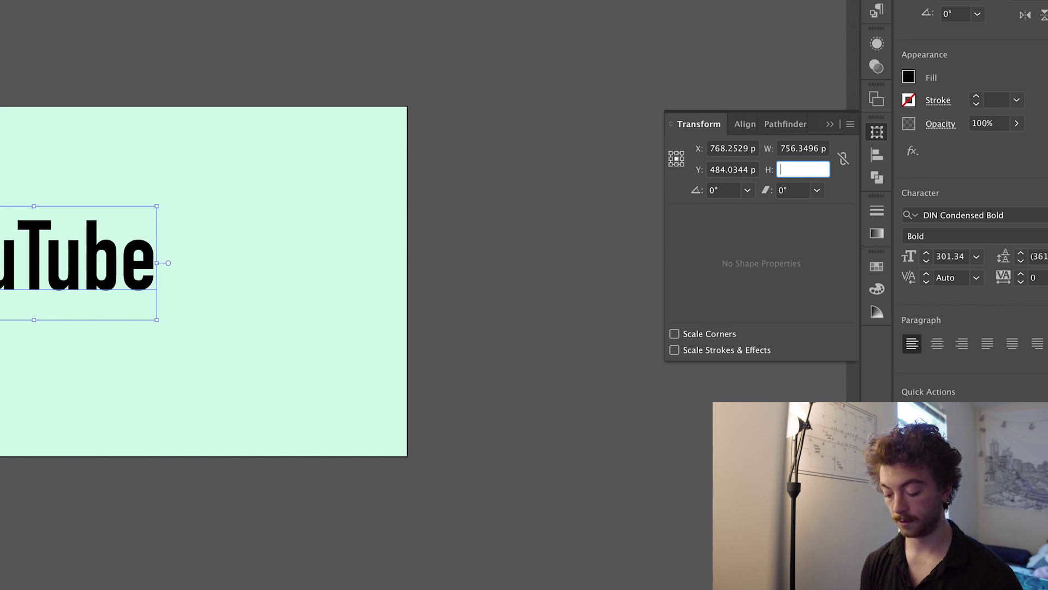
type("86.02")
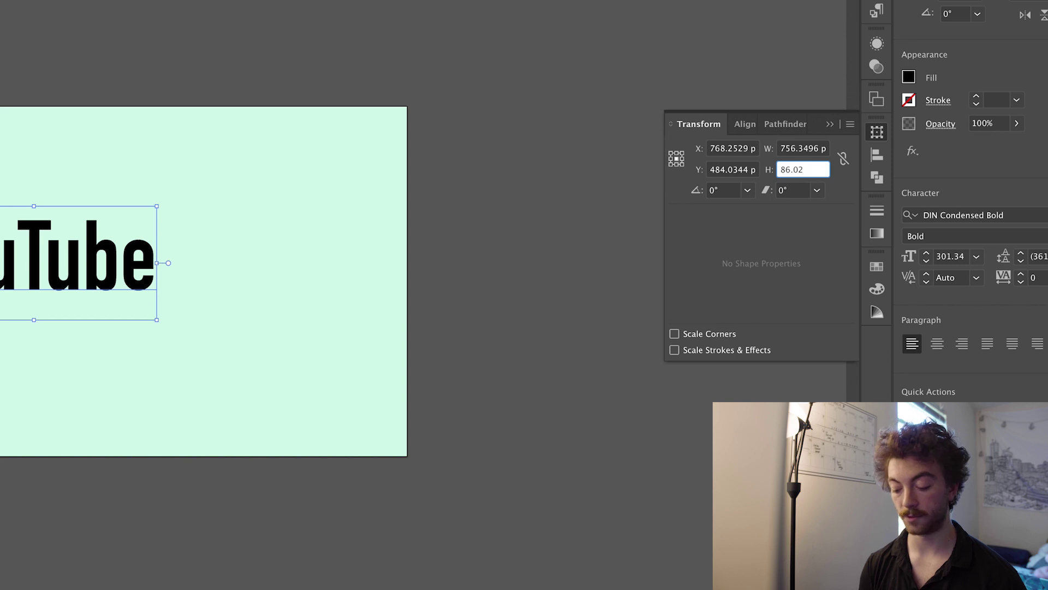
type("%")
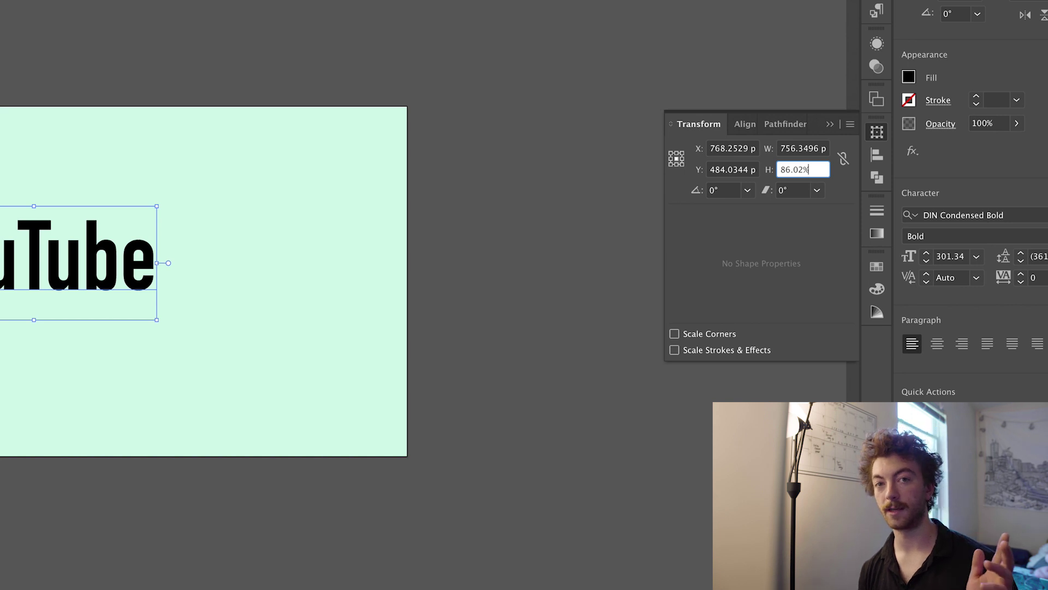
key("Return")
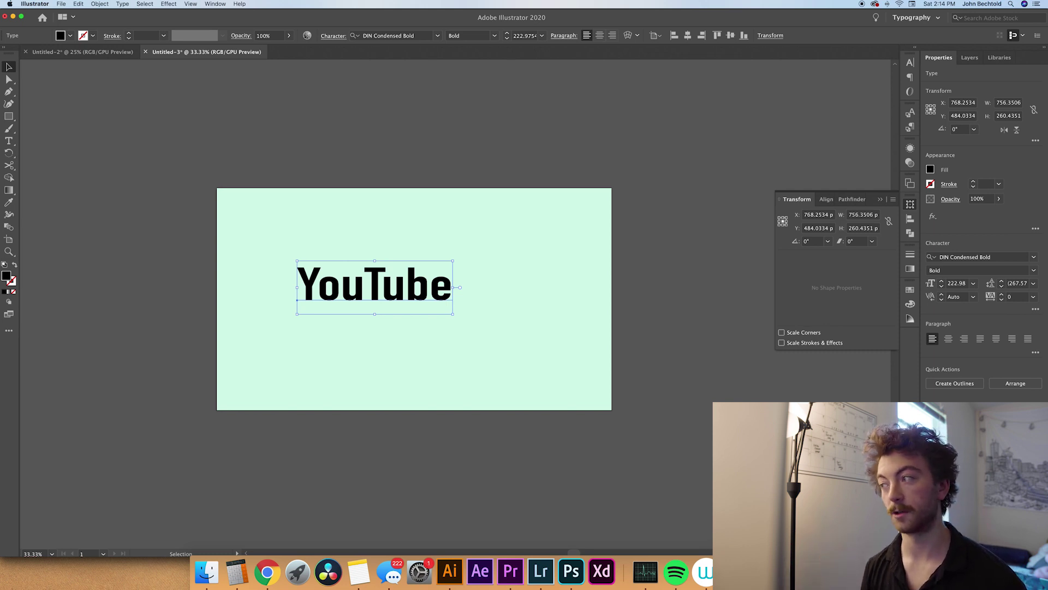
left_click(855, 241)
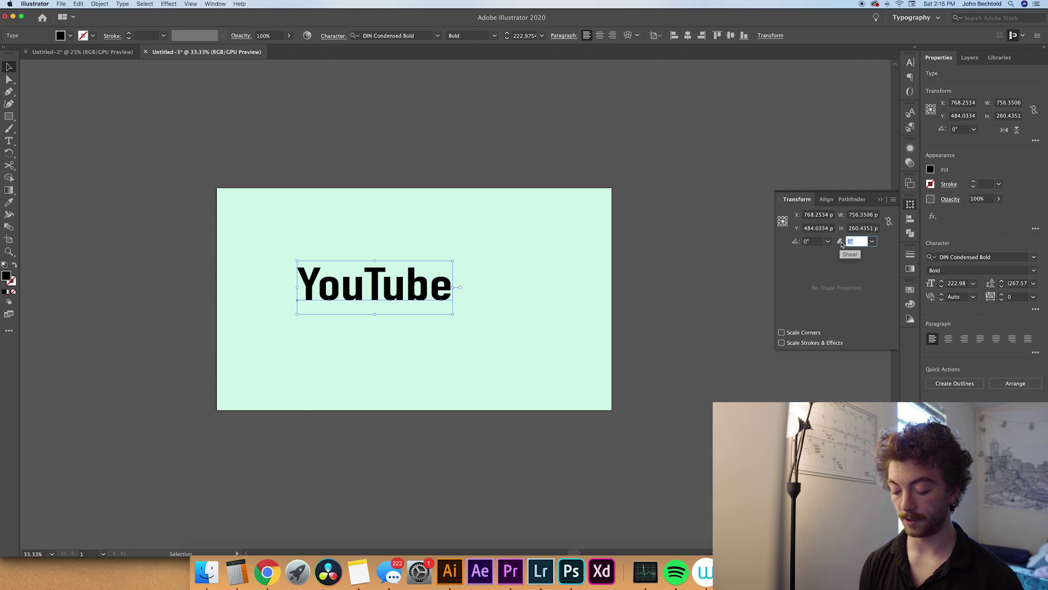
Give the text a negative shear and rotate it 30°
type("-")
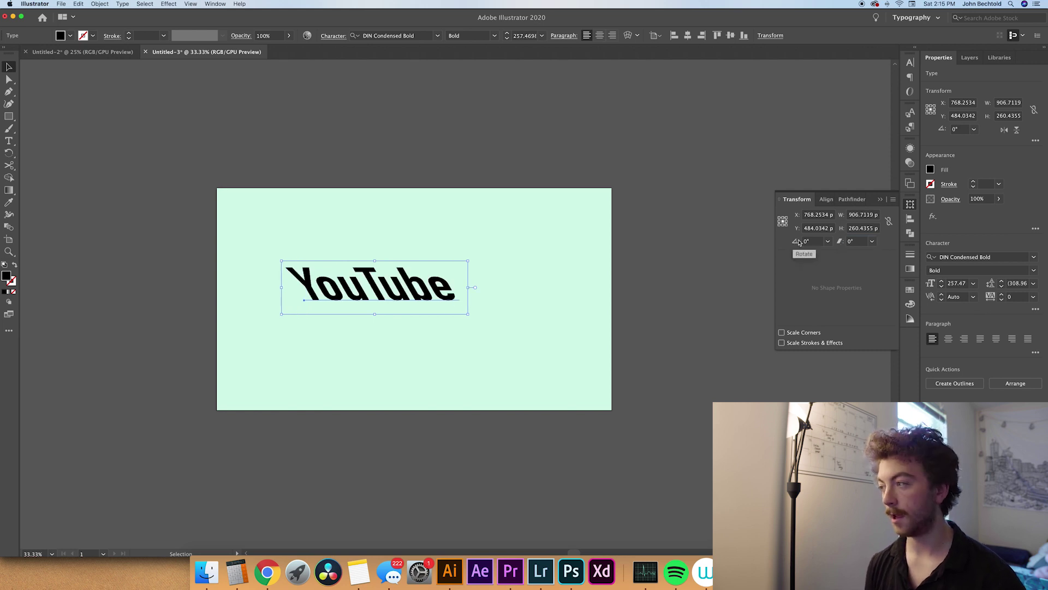
left_click(797, 242)
type("30")
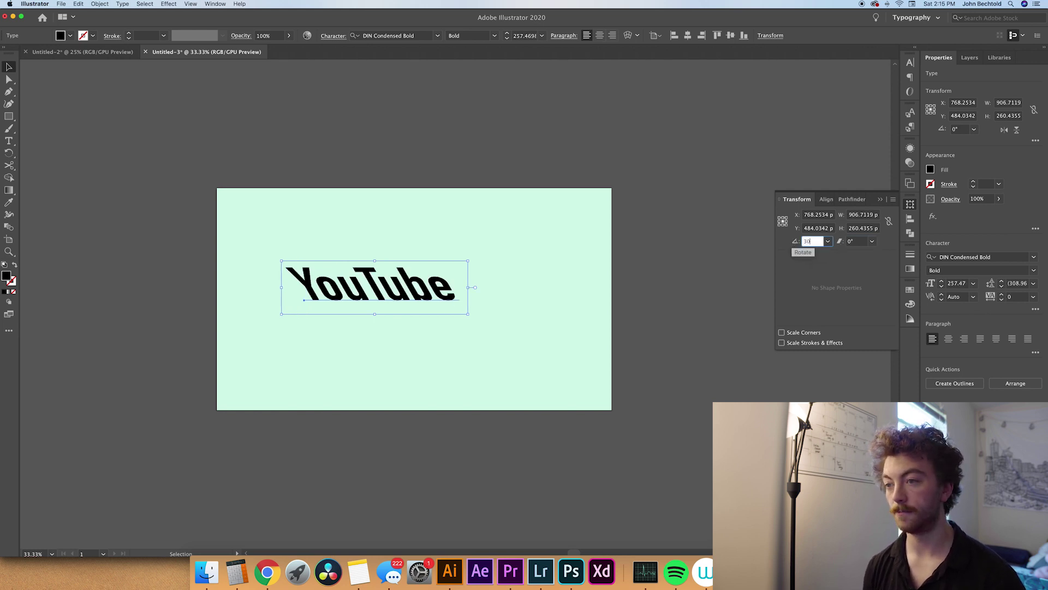
key("Return")
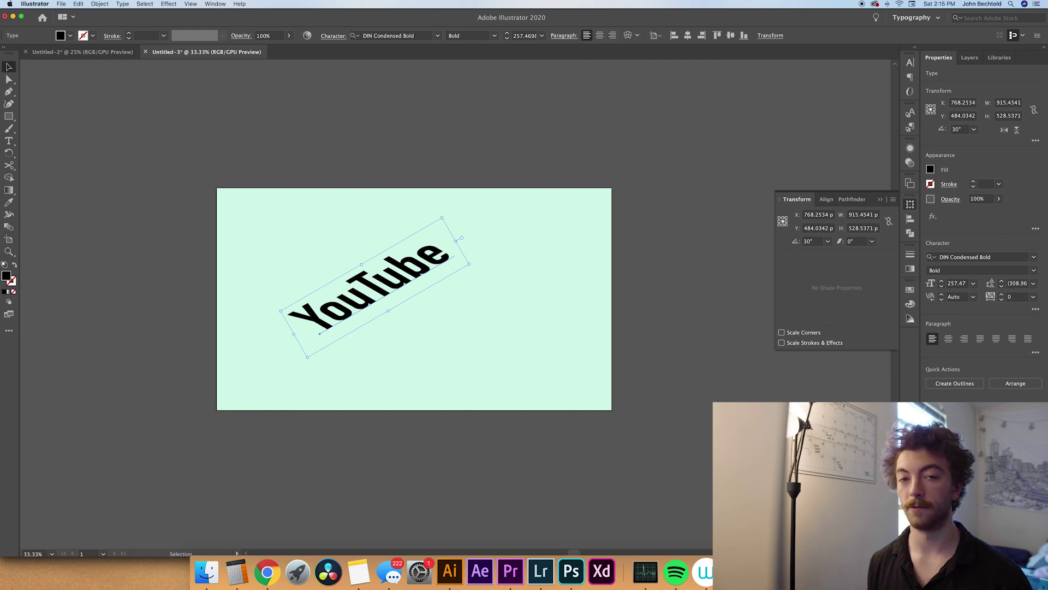
Move the text right, duplicate it just below, and send the copy behind
left_click(654, 236)
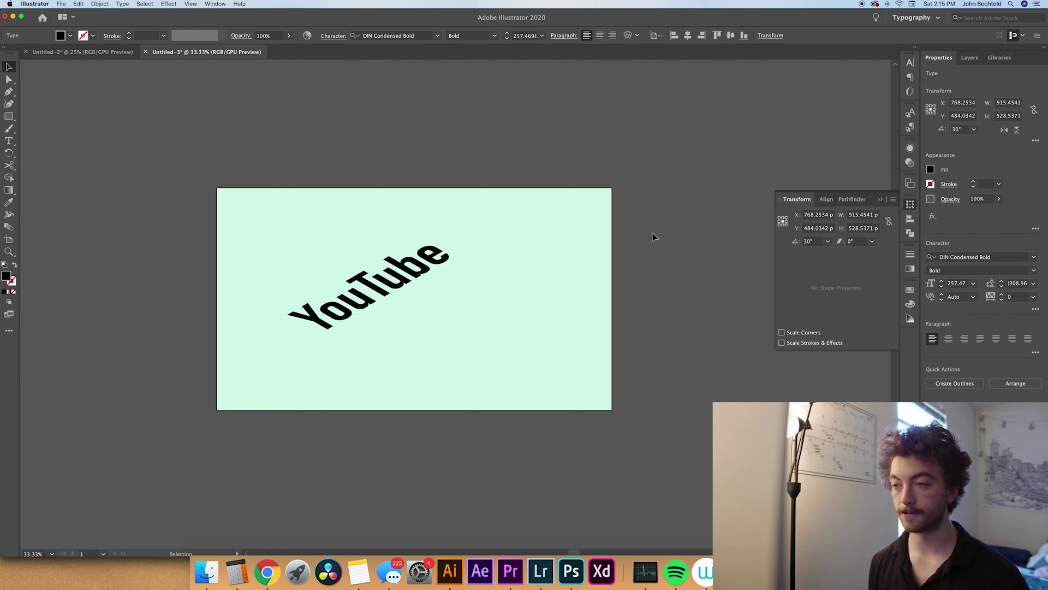
left_click_drag(386, 295, 432, 295)
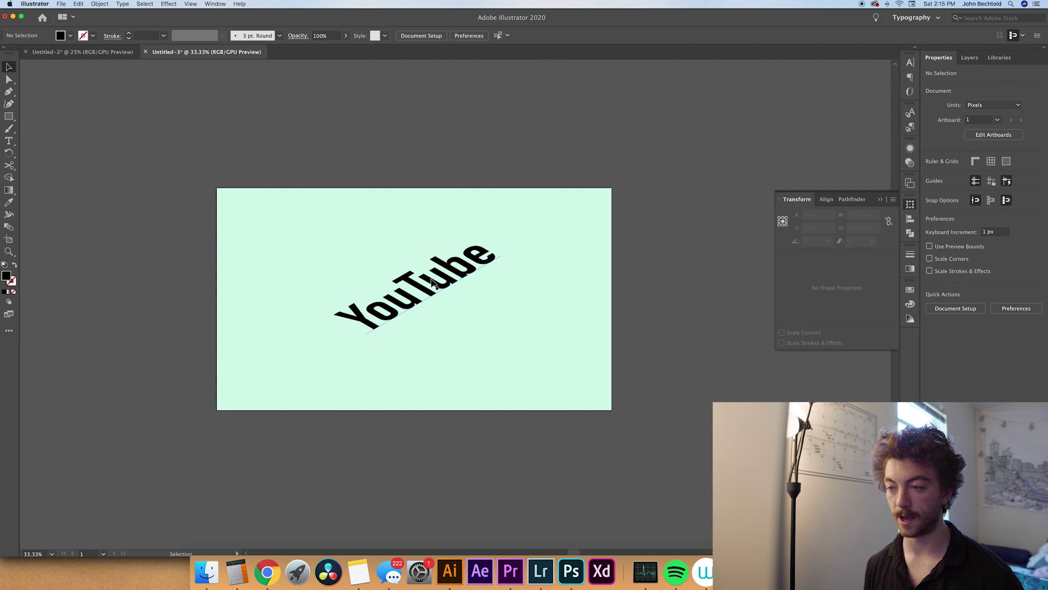
left_click_drag(432, 281, 439, 302)
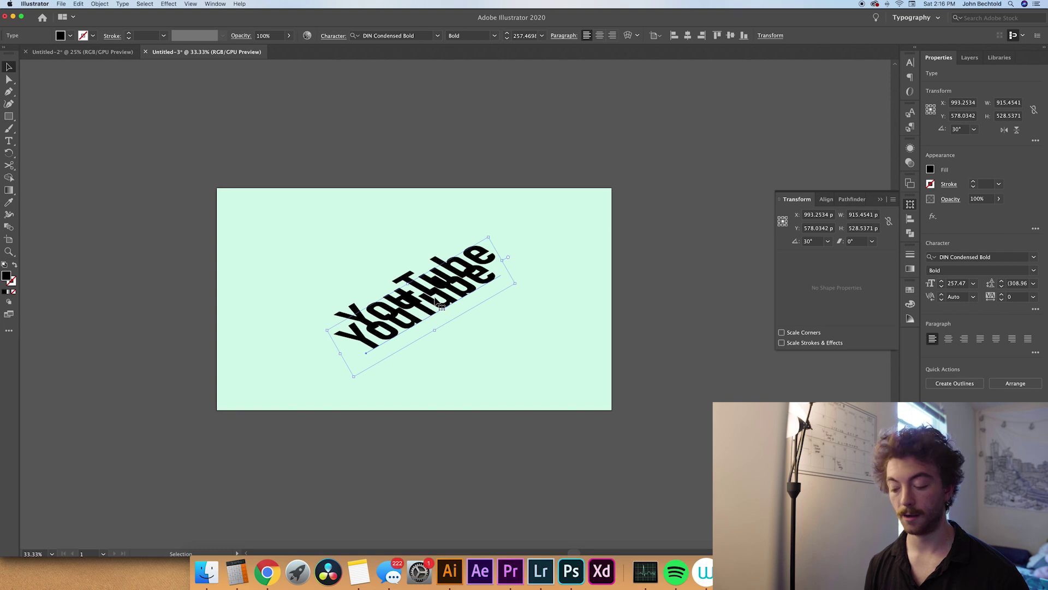
key("super+shift+bracketleft")
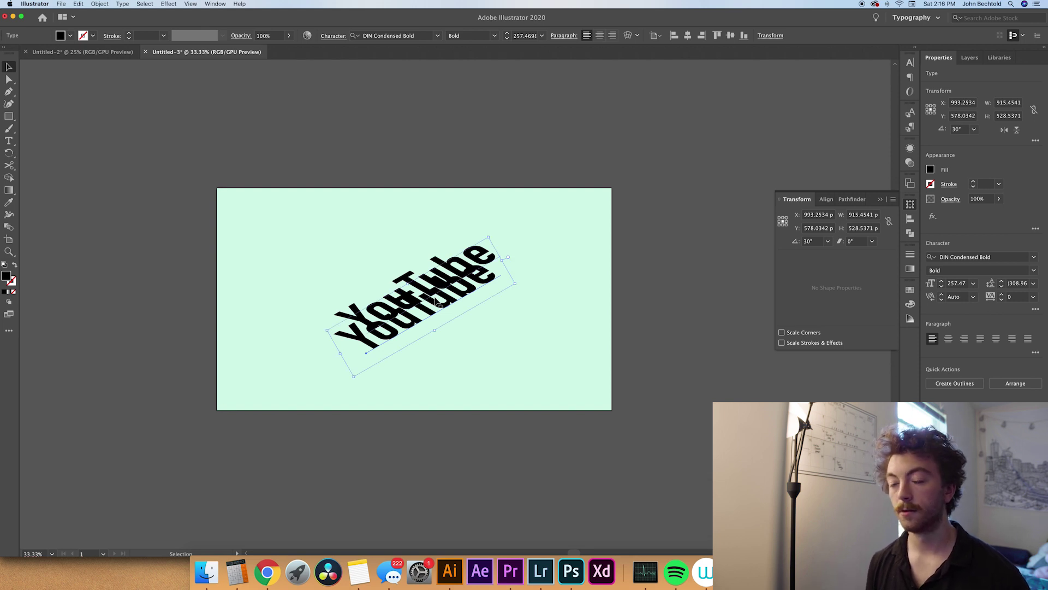
Fill the front YouTube text with a new red swatch, R=236 G=60 B=48
left_click(657, 333)
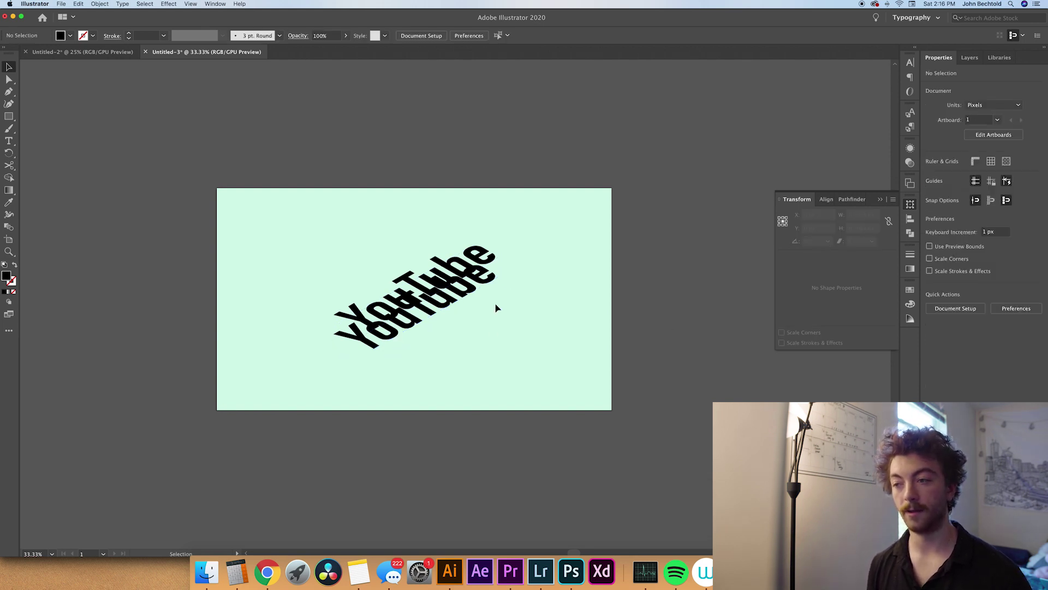
left_click(356, 313)
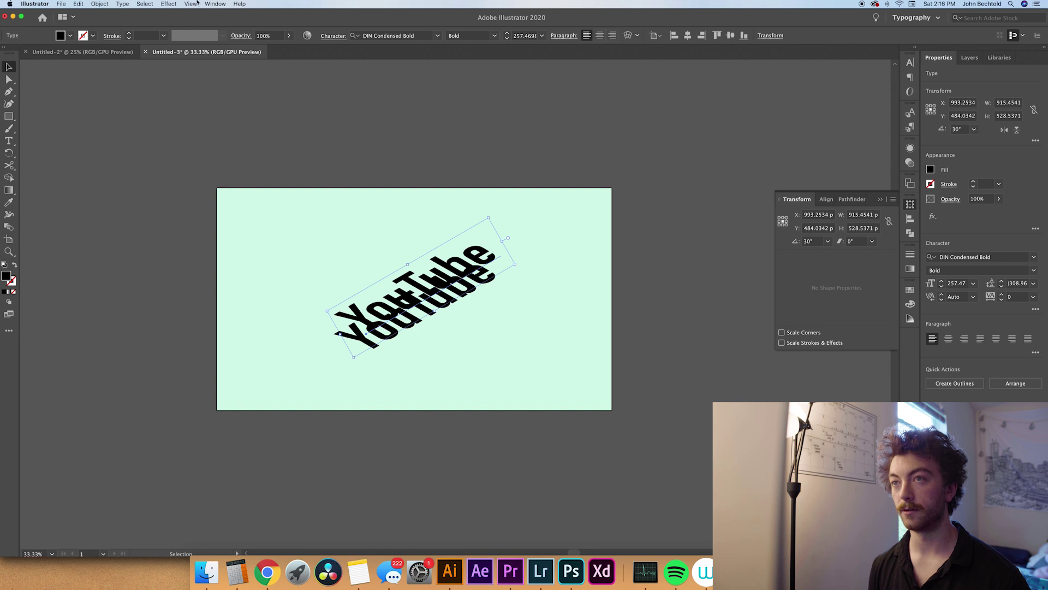
left_click(215, 4)
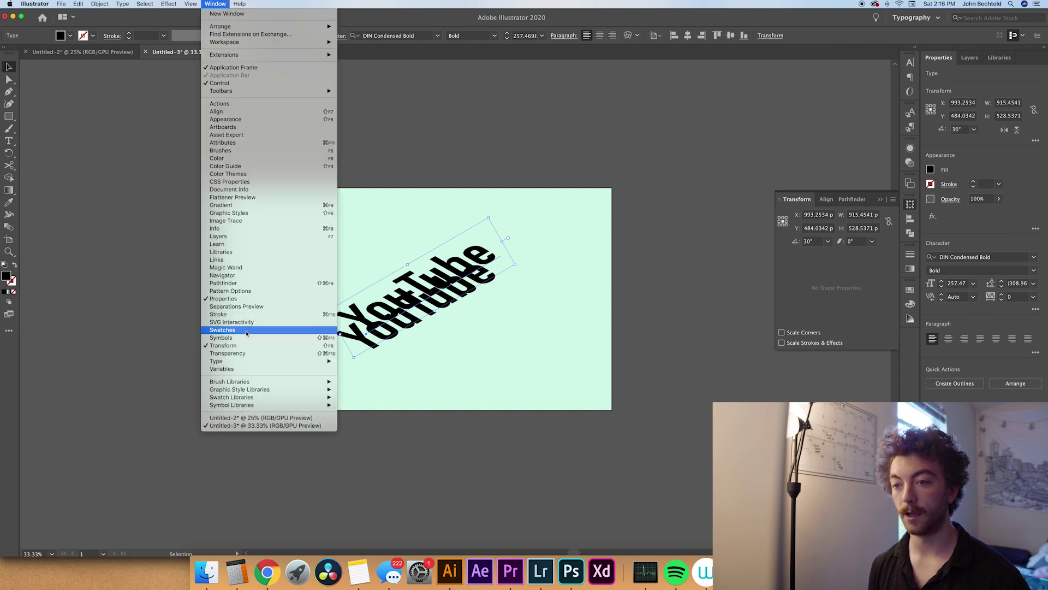
left_click(246, 331)
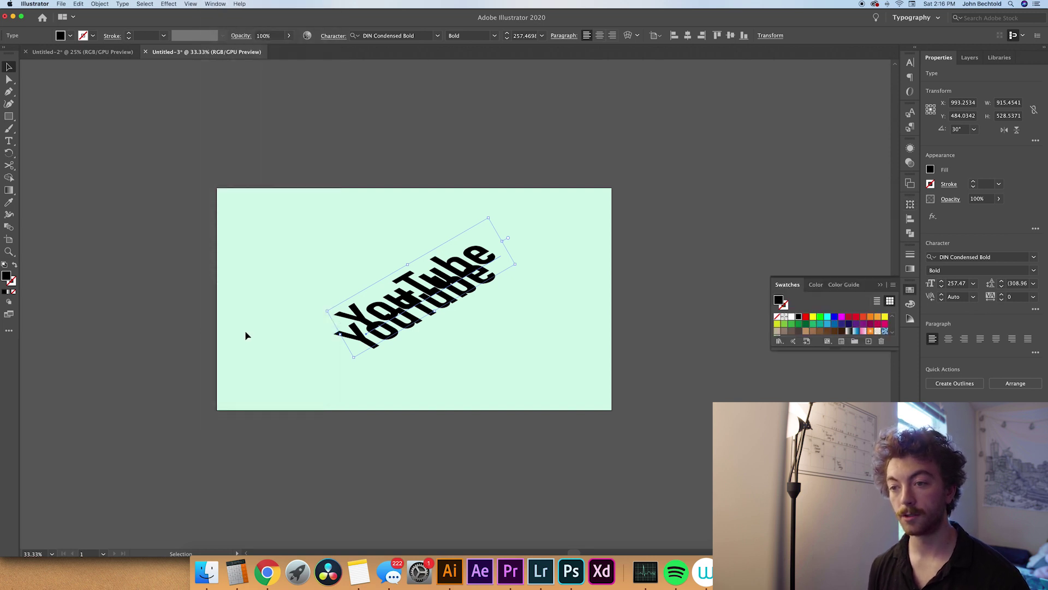
left_click(869, 341)
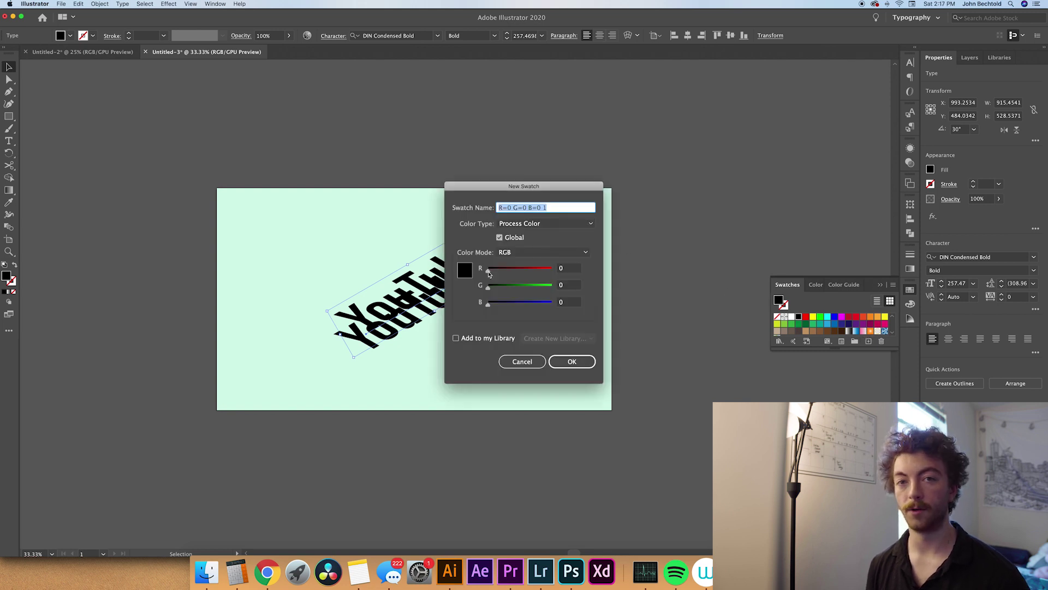
left_click_drag(488, 274, 515, 288)
left_click_drag(538, 270, 507, 291)
left_click(460, 299)
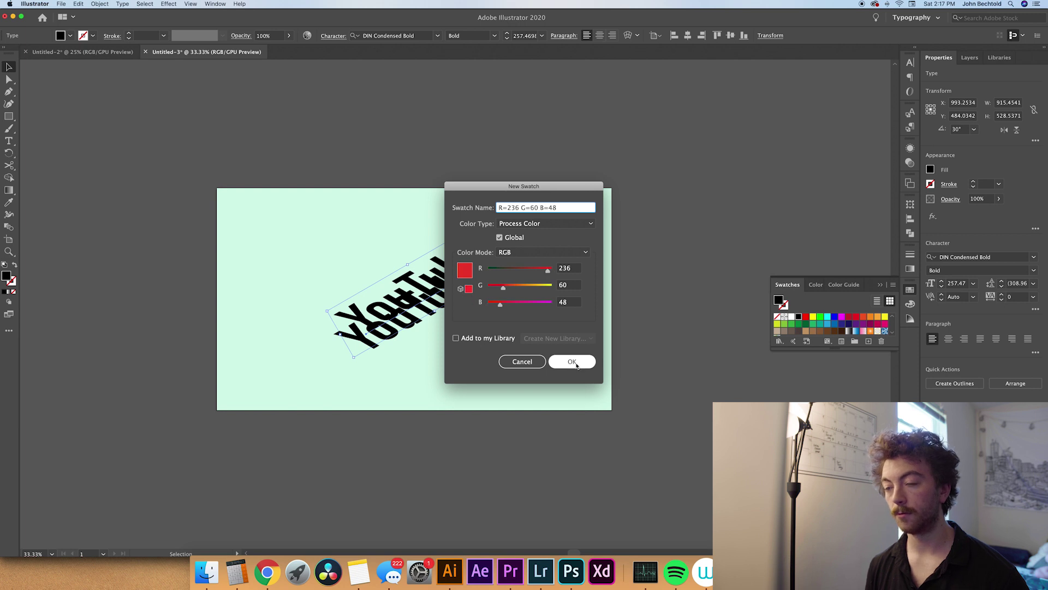
left_click(572, 361)
left_click(685, 322)
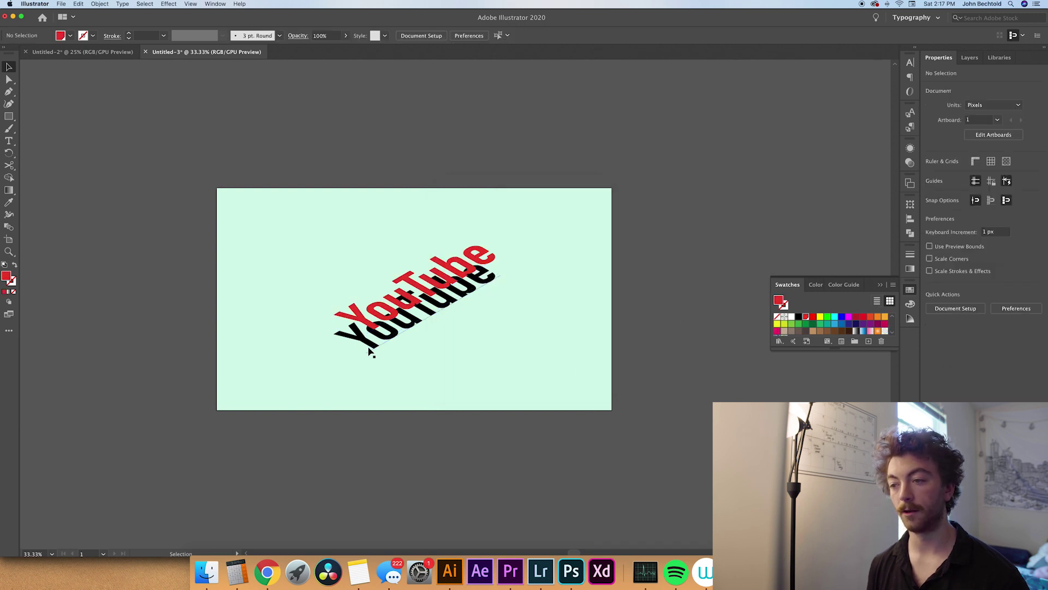
Fill the back YouTube copy with a new crimson swatch, R=179 G=32 B=80
left_click(366, 346)
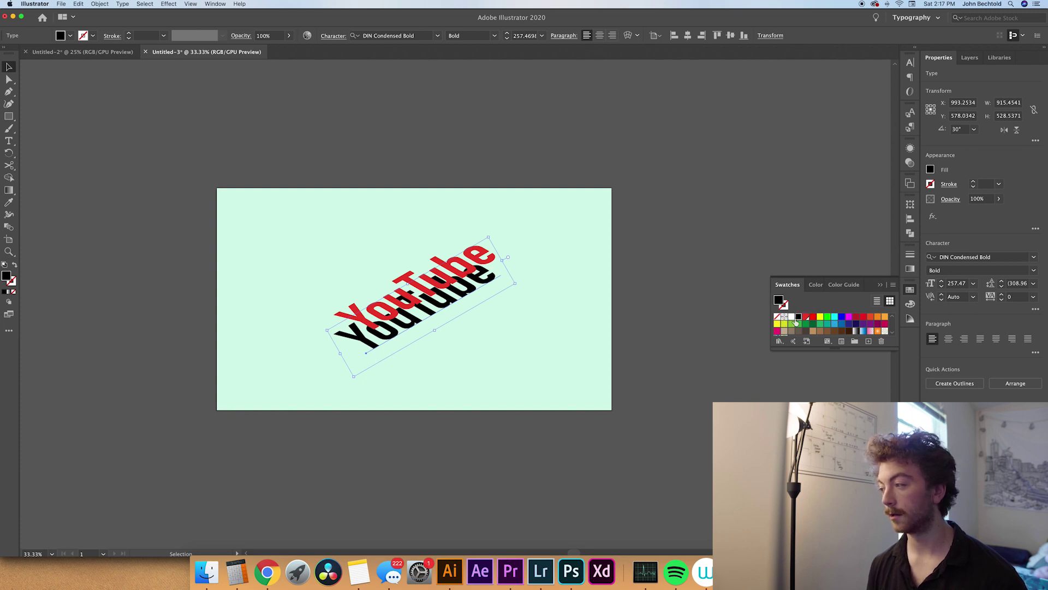
left_click(868, 341)
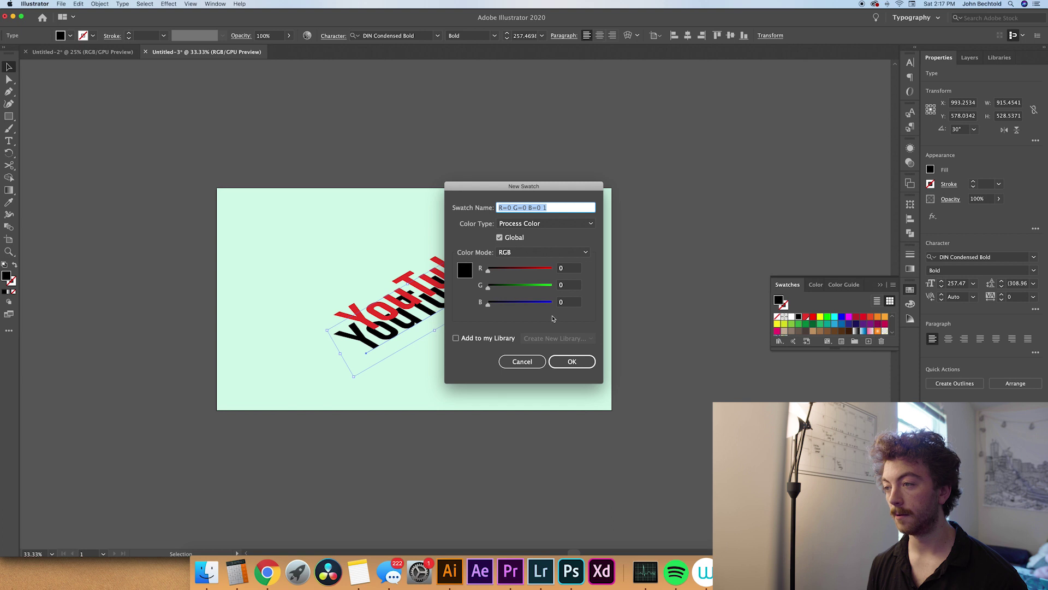
left_click_drag(490, 272, 532, 275)
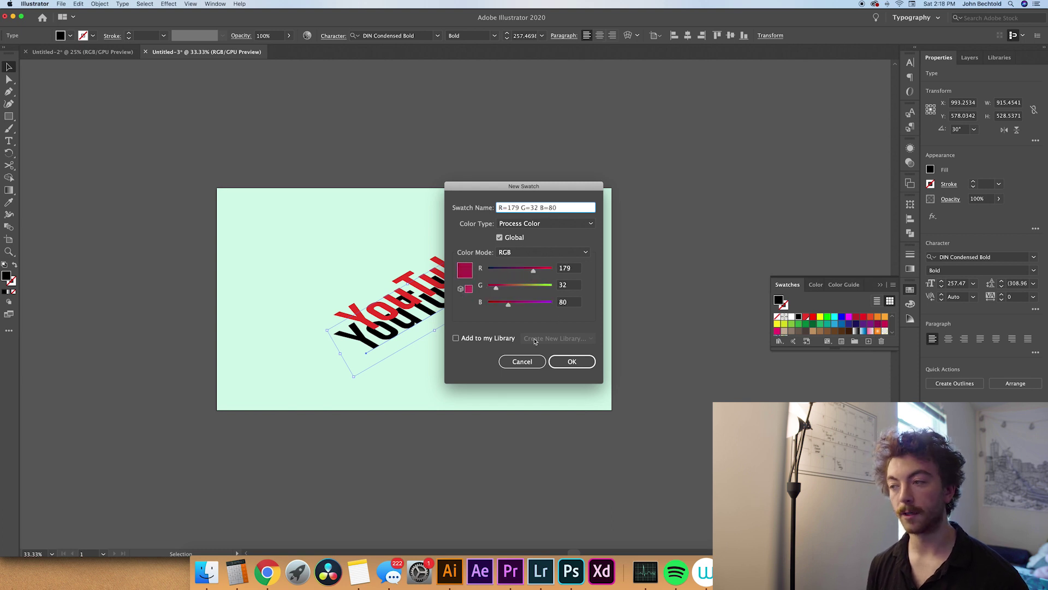
left_click(568, 363)
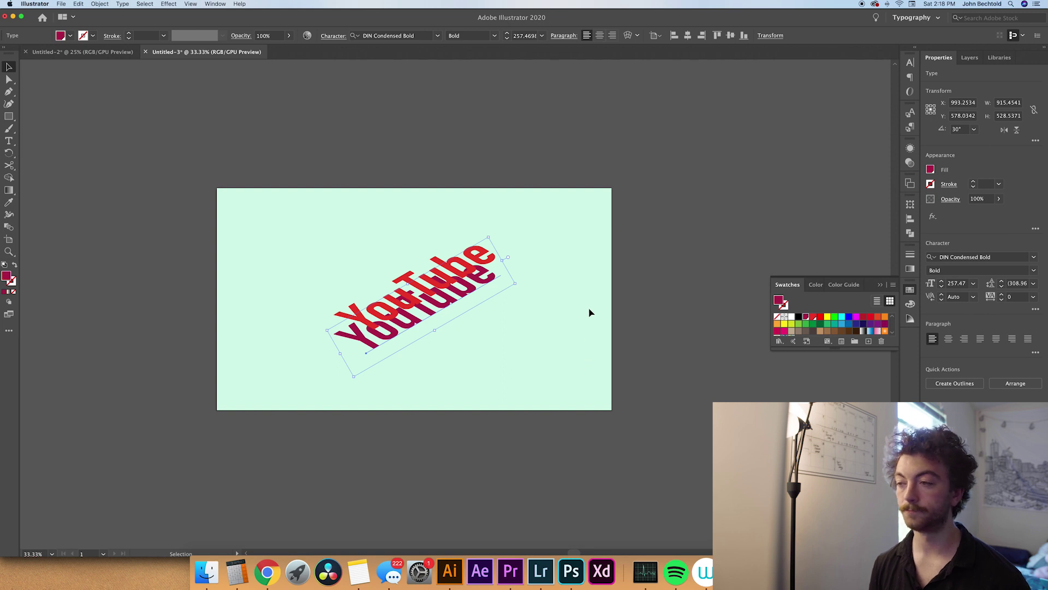
left_click(655, 325)
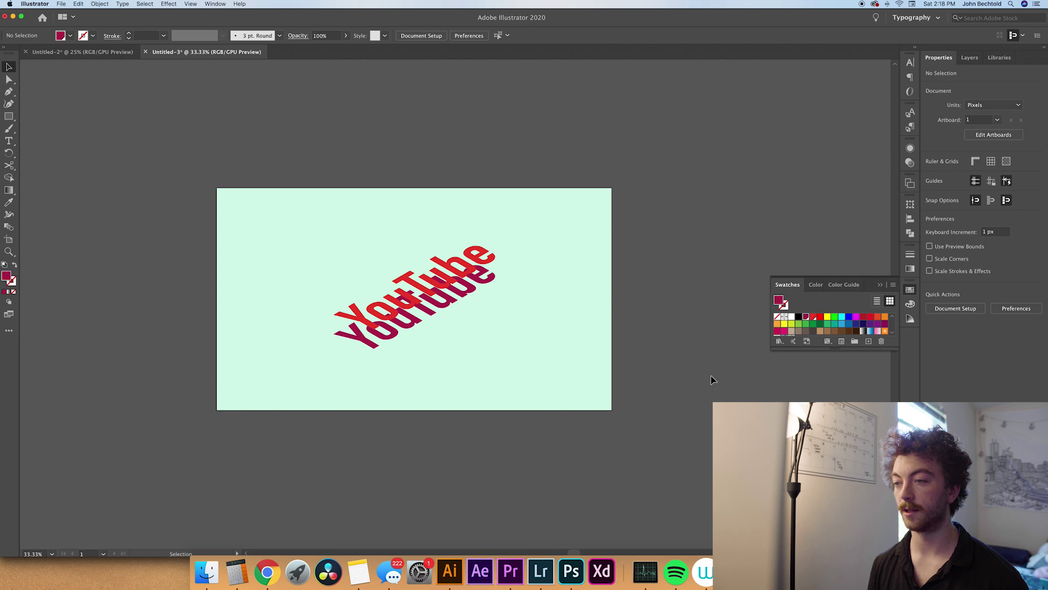
Select both YouTube text objects and make a blend between them
left_click_drag(377, 246, 468, 343)
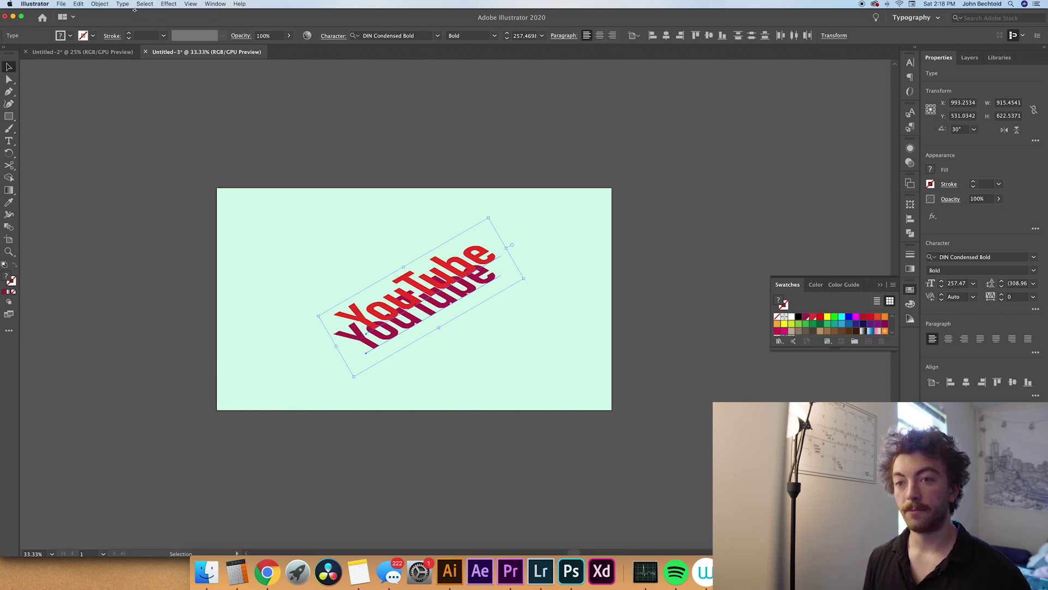
left_click(99, 4)
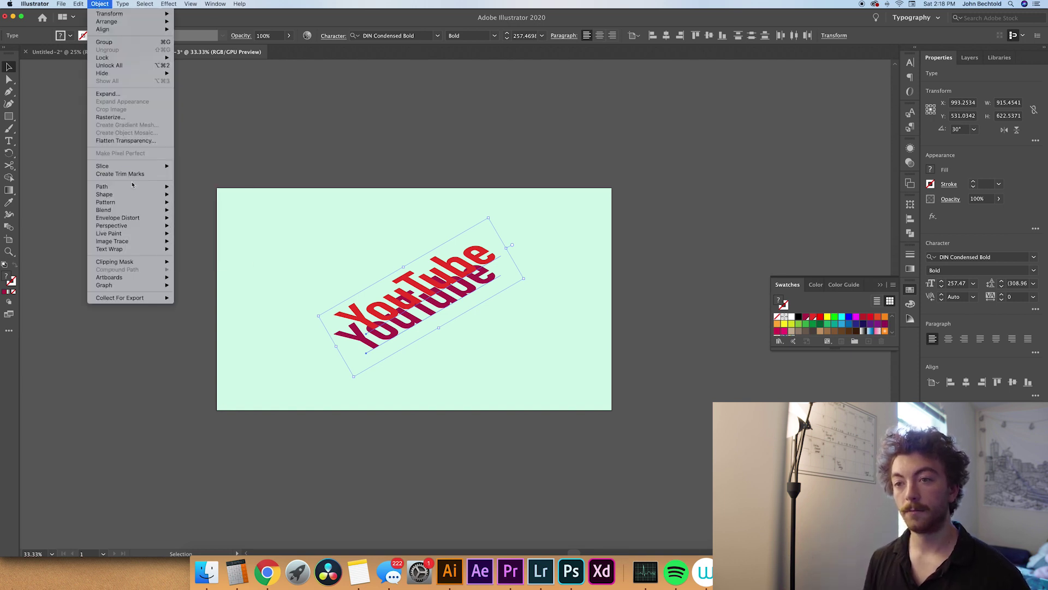
mouse_move(132, 211)
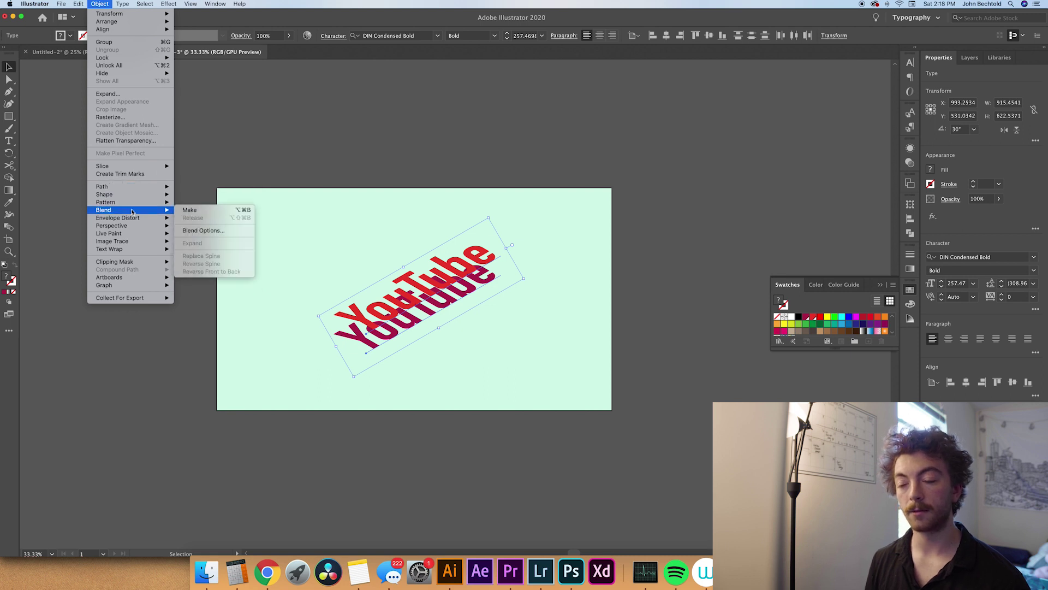
left_click(188, 211)
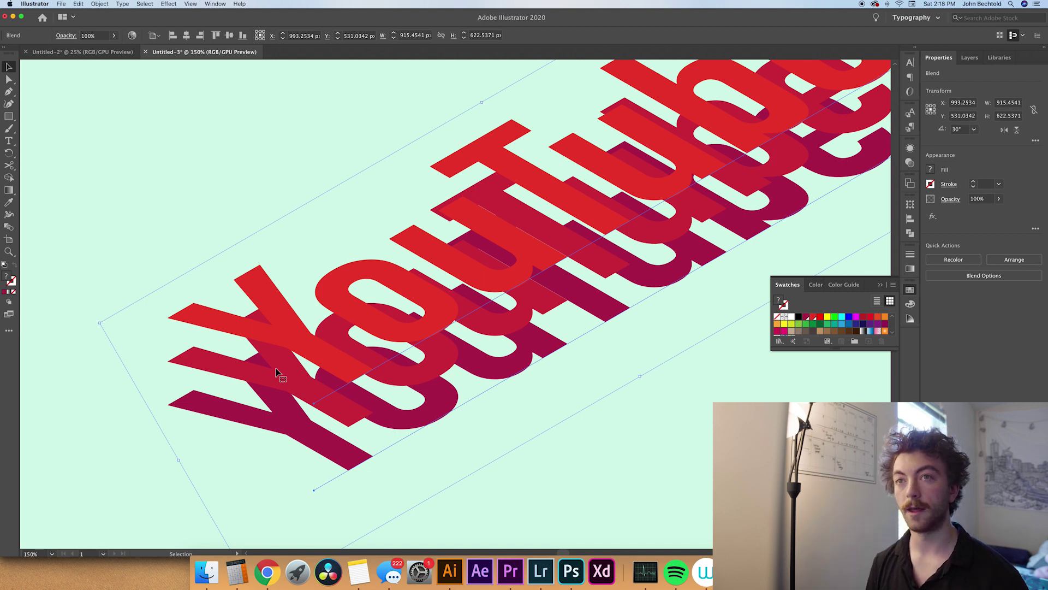
left_click(99, 4)
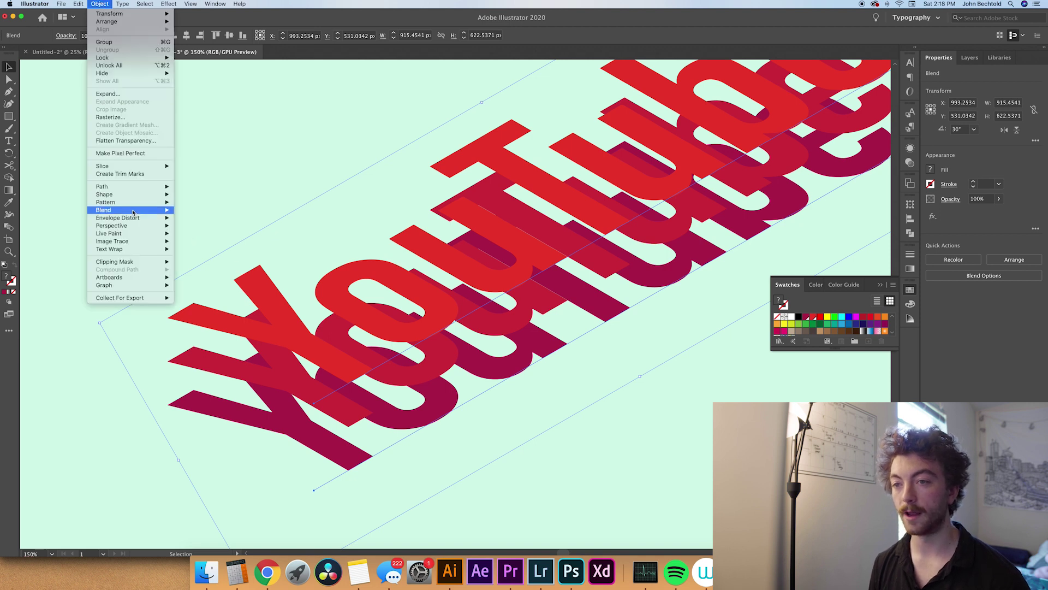
Set the blend spacing to Specified Steps with 50 steps
mouse_move(137, 211)
left_click(209, 232)
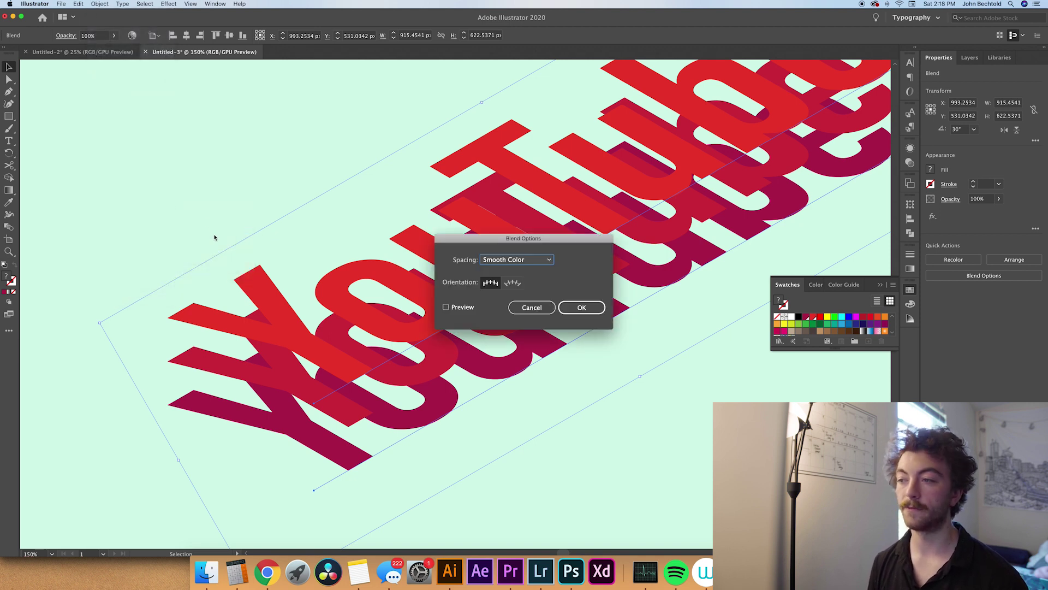
left_click(547, 261)
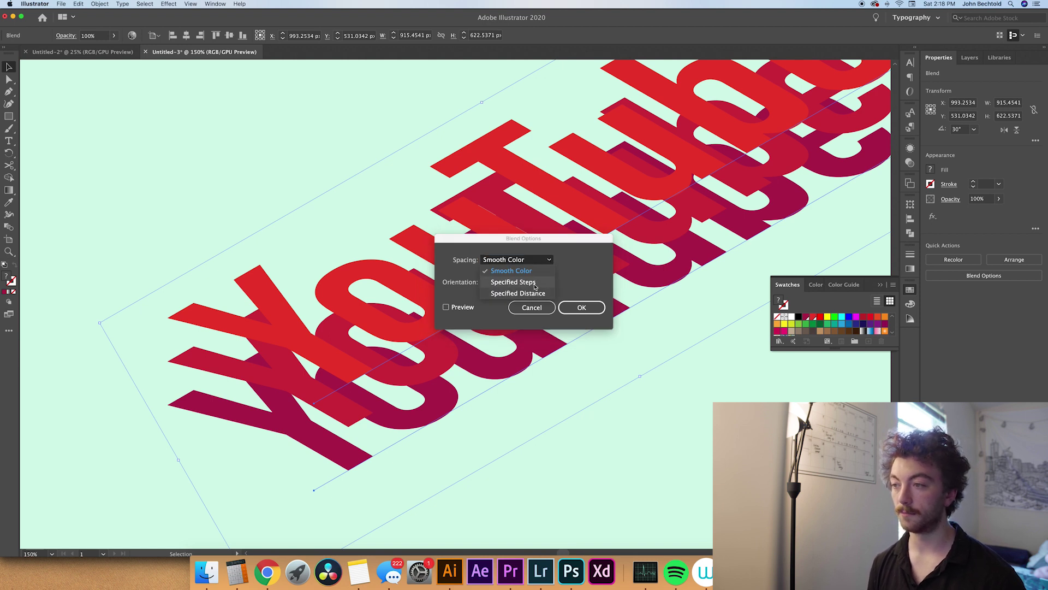
left_click(536, 283)
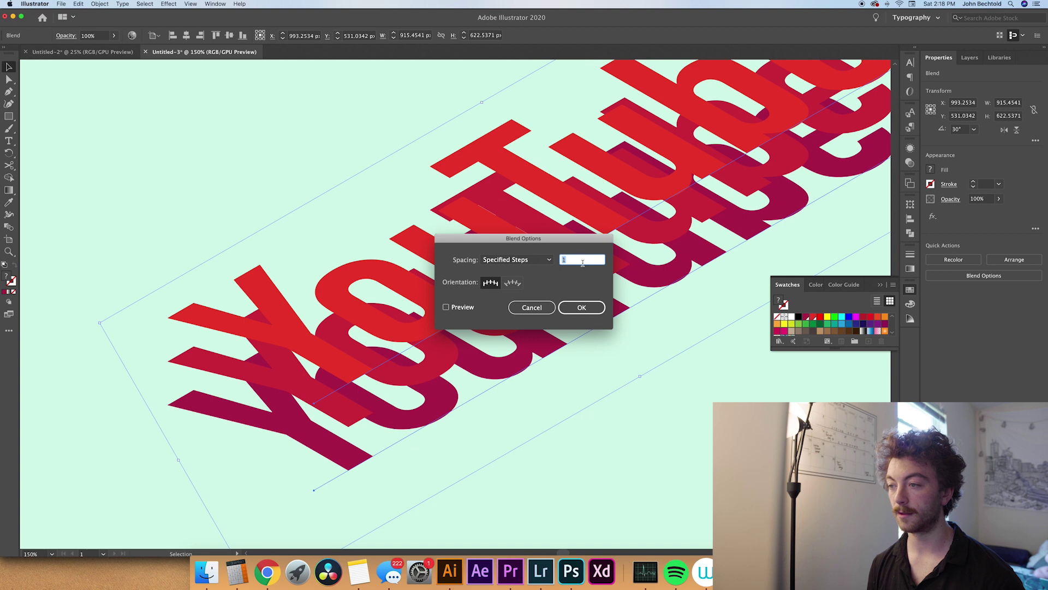
left_click(549, 260)
left_click(552, 269)
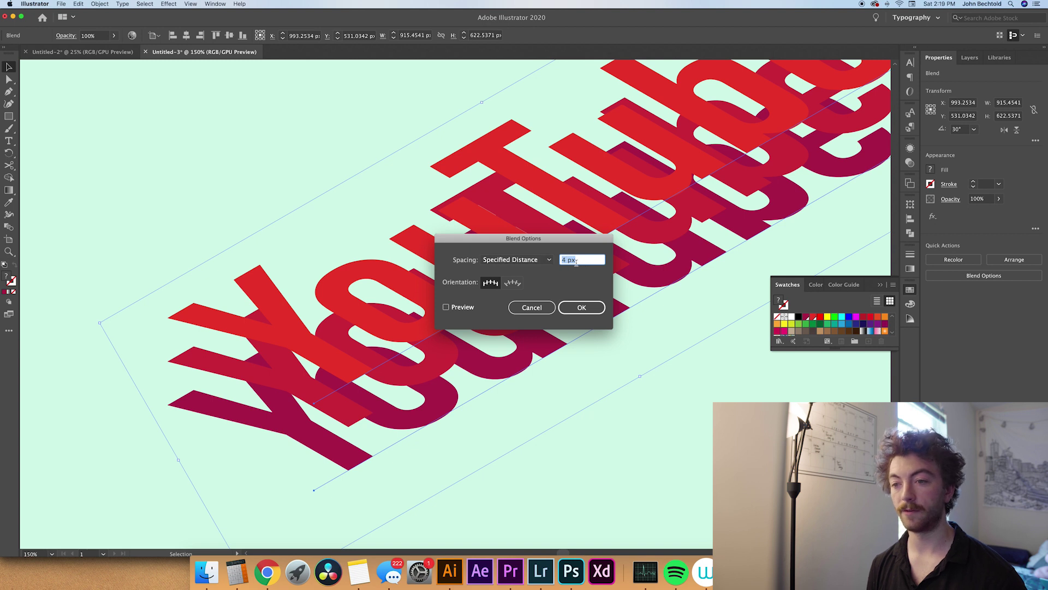
left_click(446, 307)
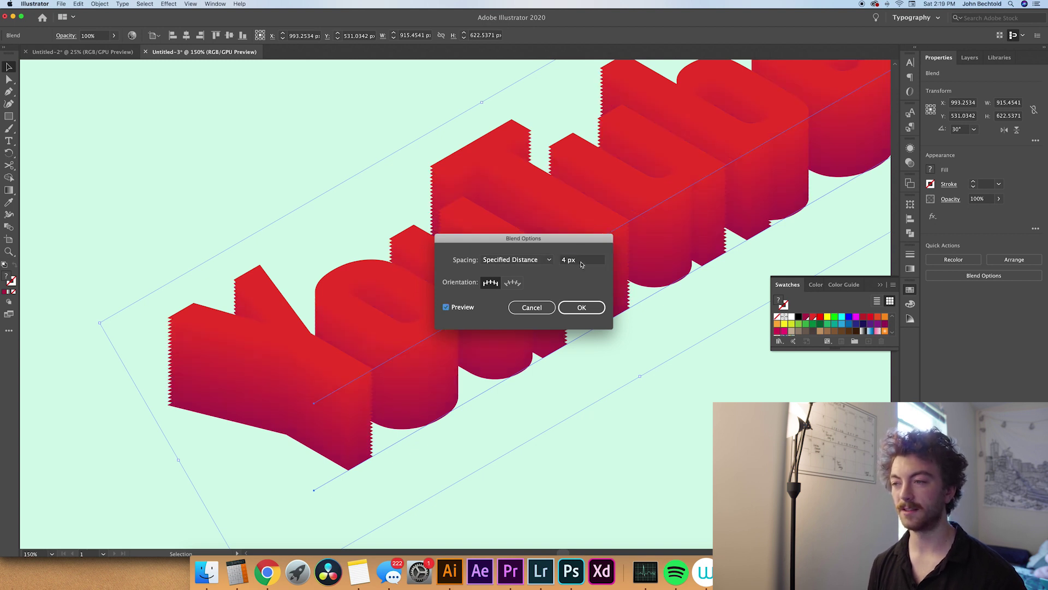
left_click_drag(582, 265, 557, 266)
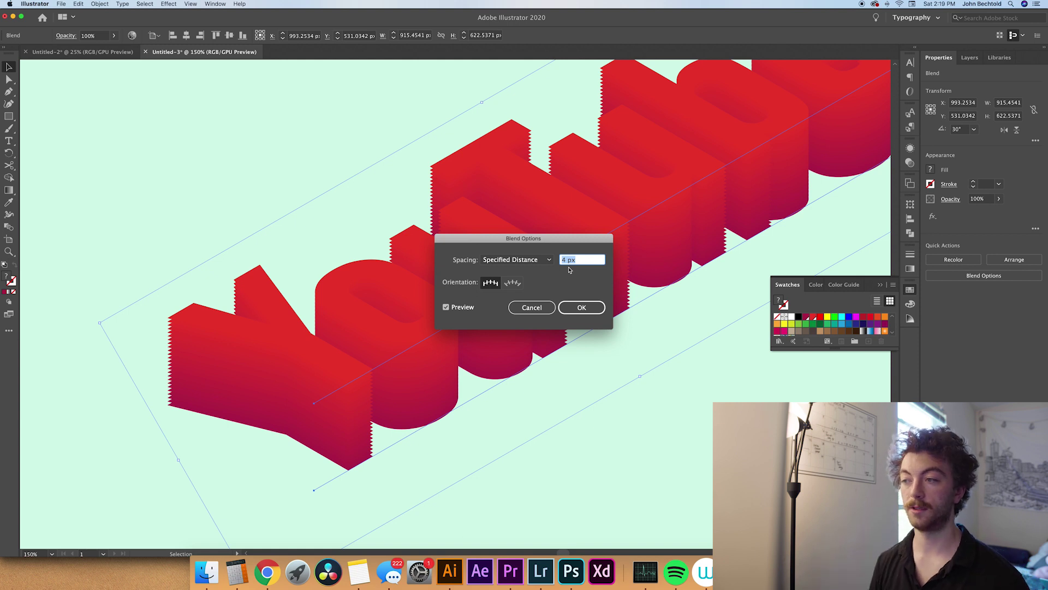
left_click(548, 260)
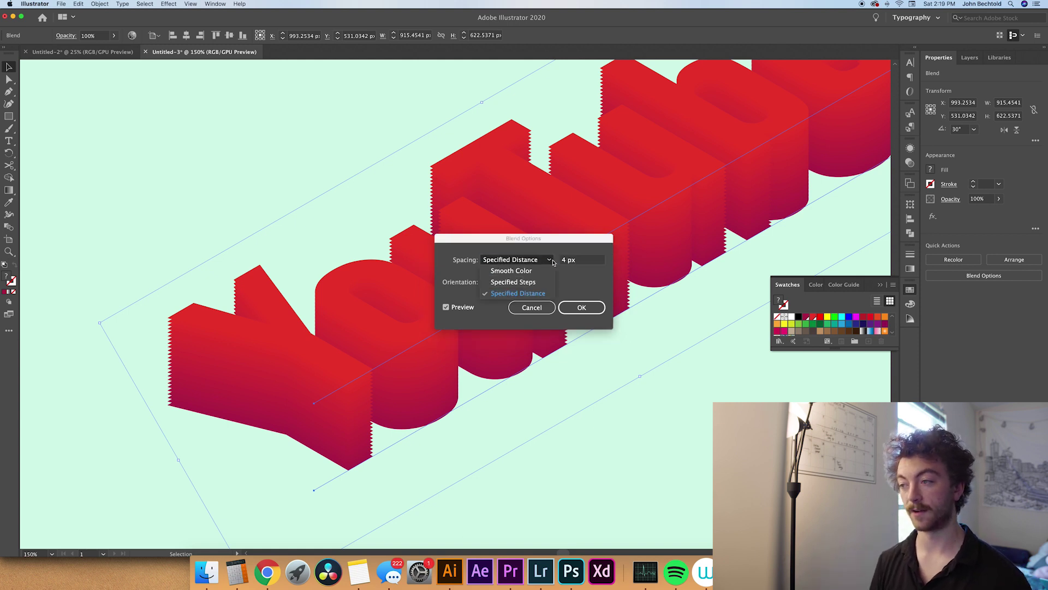
left_click(513, 282)
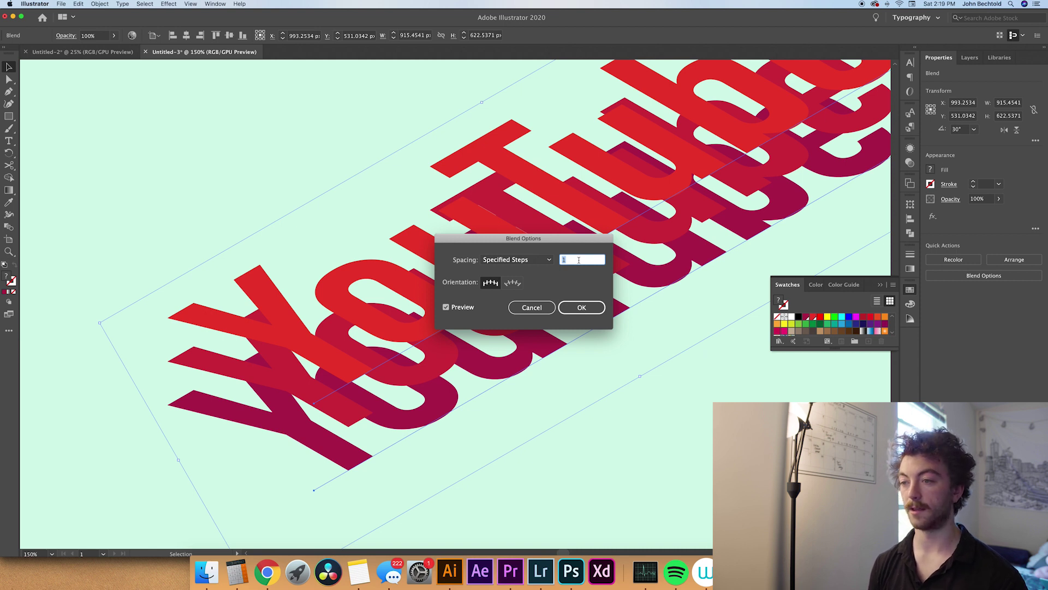
type("0")
key("Return")
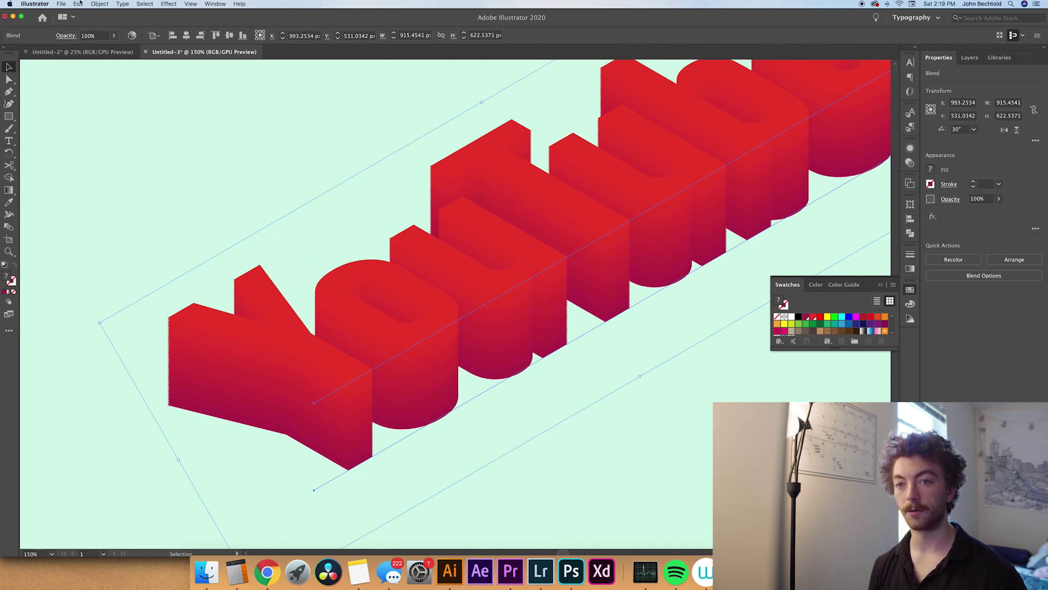
Raise the blend to 200 specified steps for a smooth, solid extrusion
left_click(98, 4)
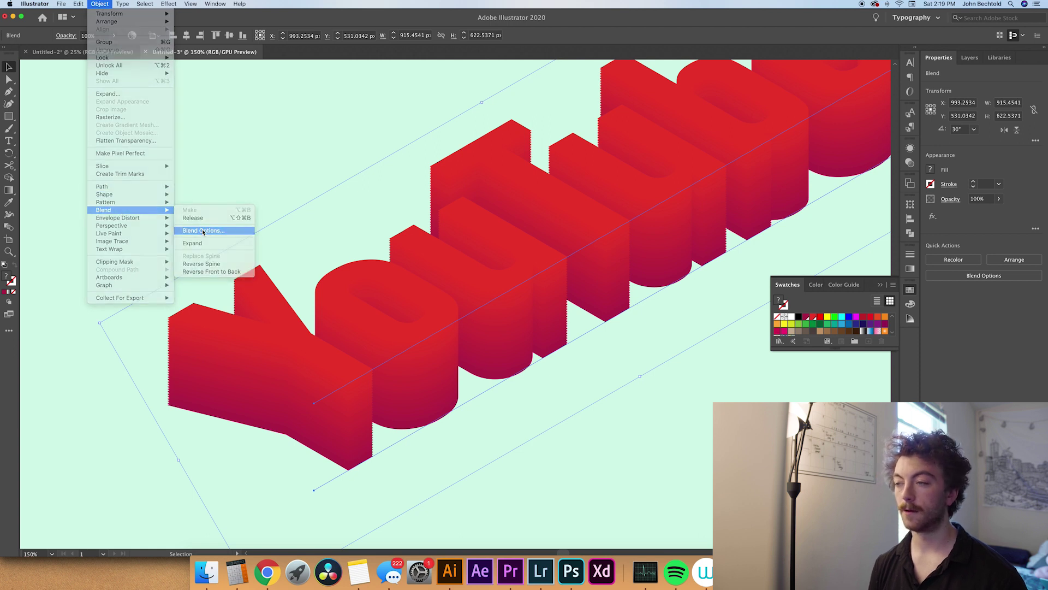
left_click(208, 230)
left_click(588, 259)
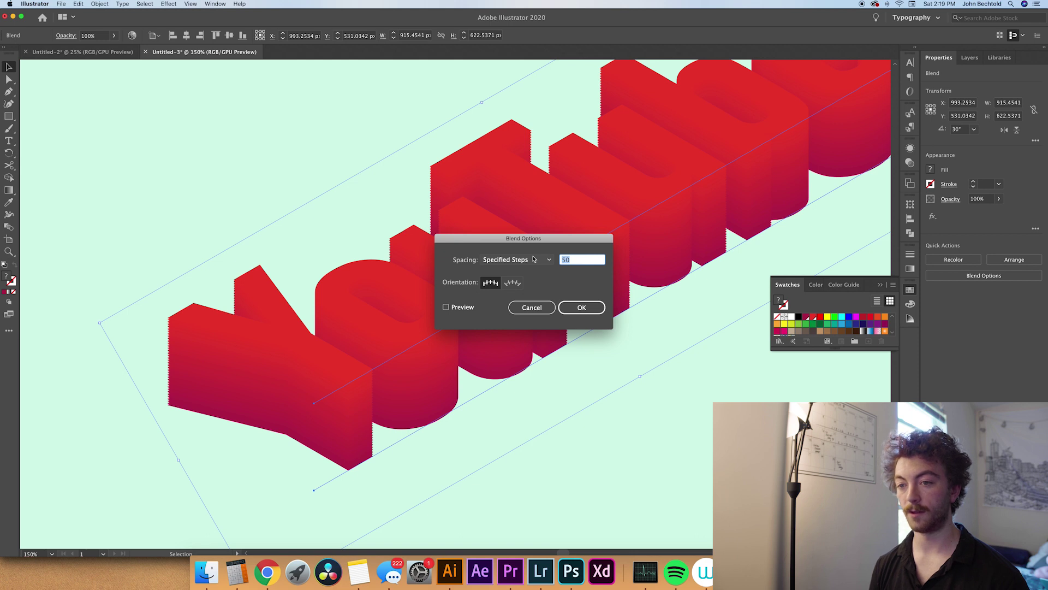
type("200")
key("Return")
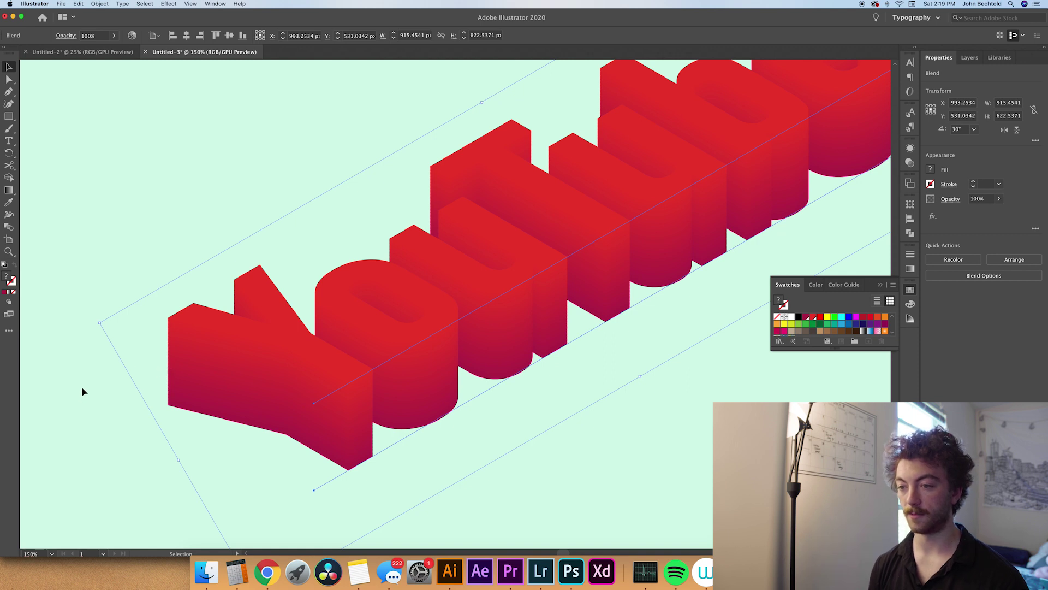
key("super+minus")
key("super+minus")
key("super+minus")
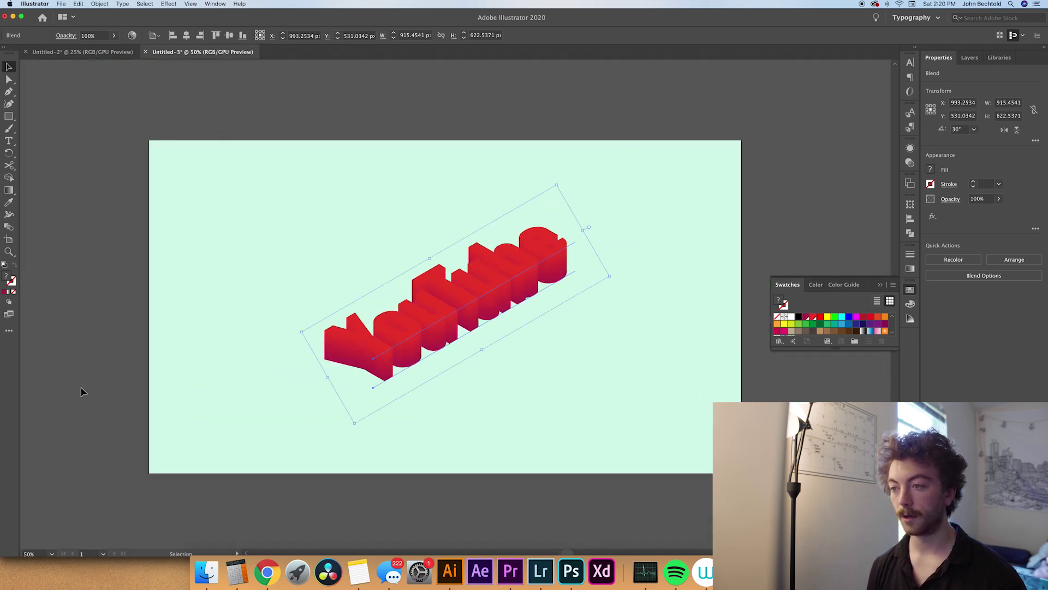
Enter isolation mode on the YouTube blend and pick the red swatch as the fill colour
left_click(164, 392)
scroll(246, 386, "right", 2)
scroll(245, 377, "down", 1)
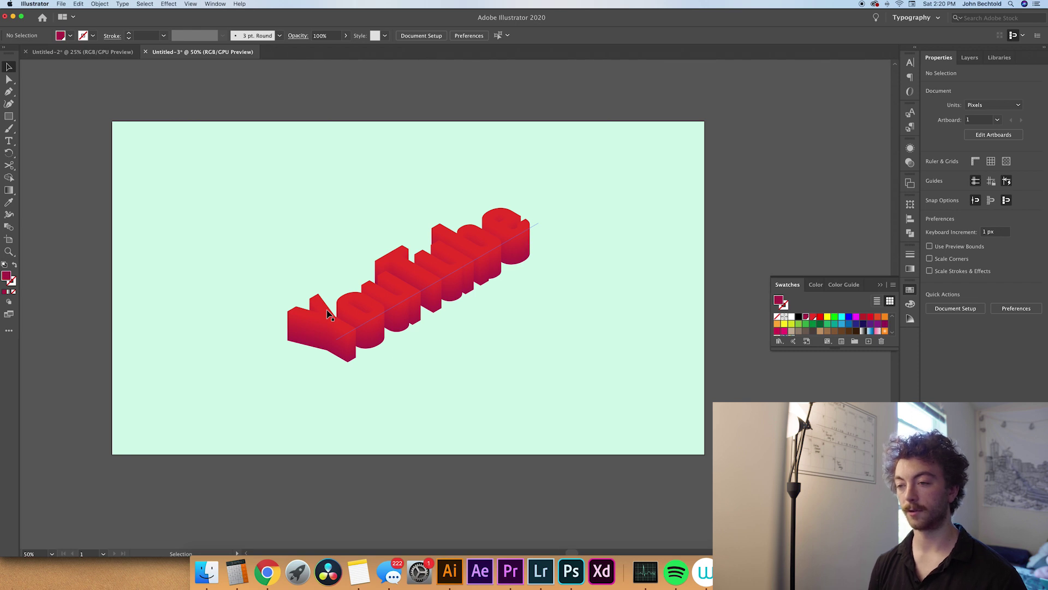
double_click(327, 311)
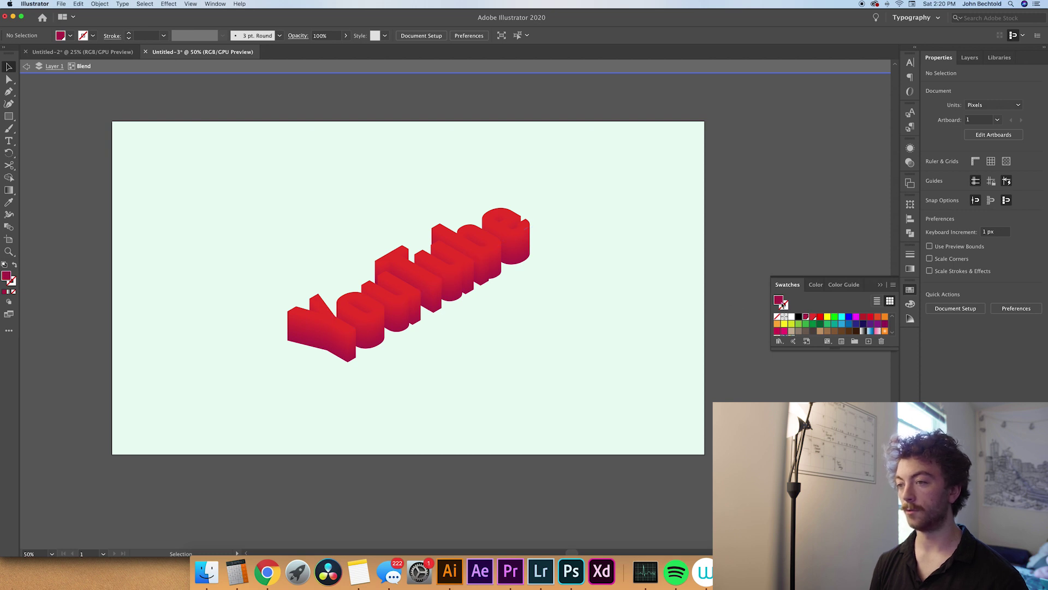
left_click(814, 317)
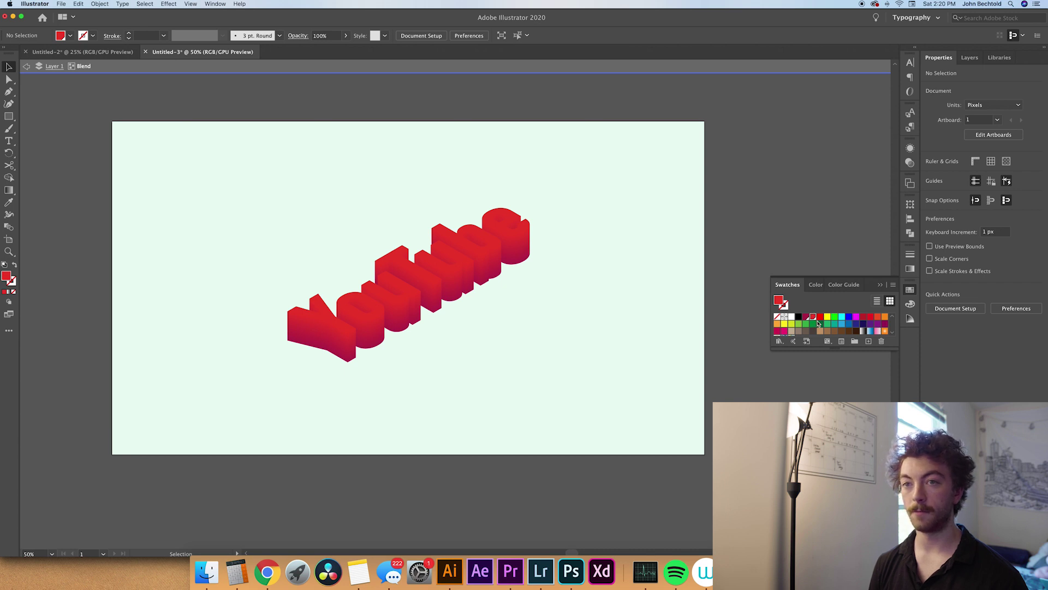
Edit the global red swatch to R 236, G 128, B 89 orange
double_click(814, 317)
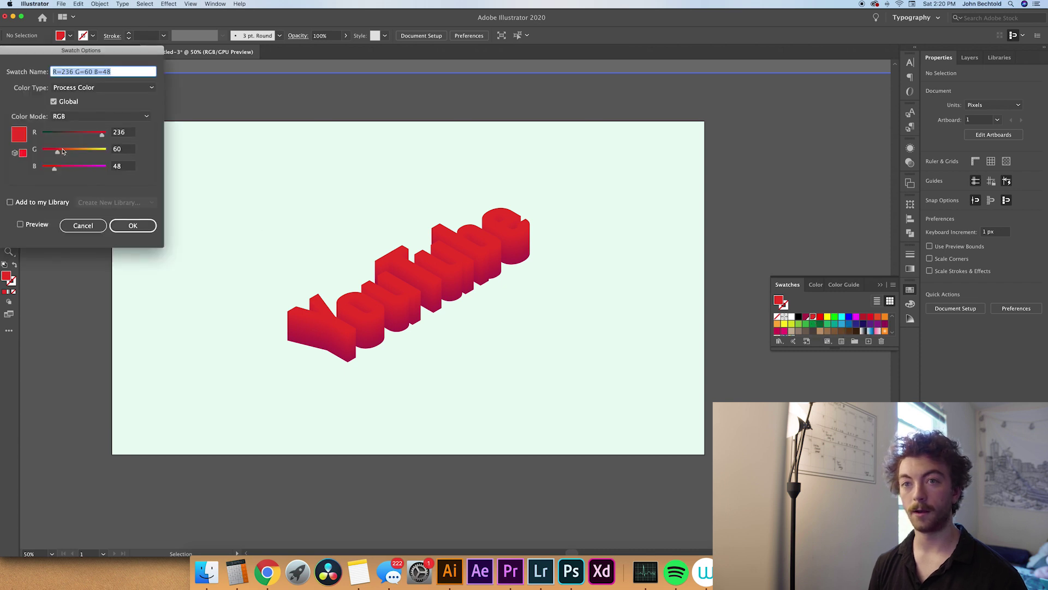
mouse_move(58, 152)
left_mouse_down()
mouse_move(75, 156)
mouse_move(64, 171)
left_mouse_up()
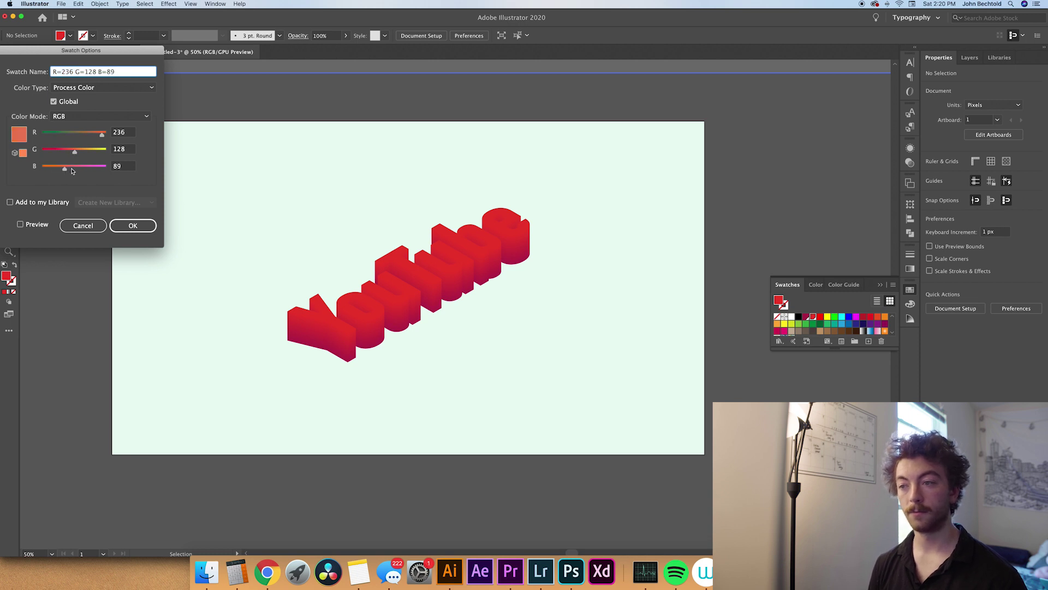
left_click(133, 226)
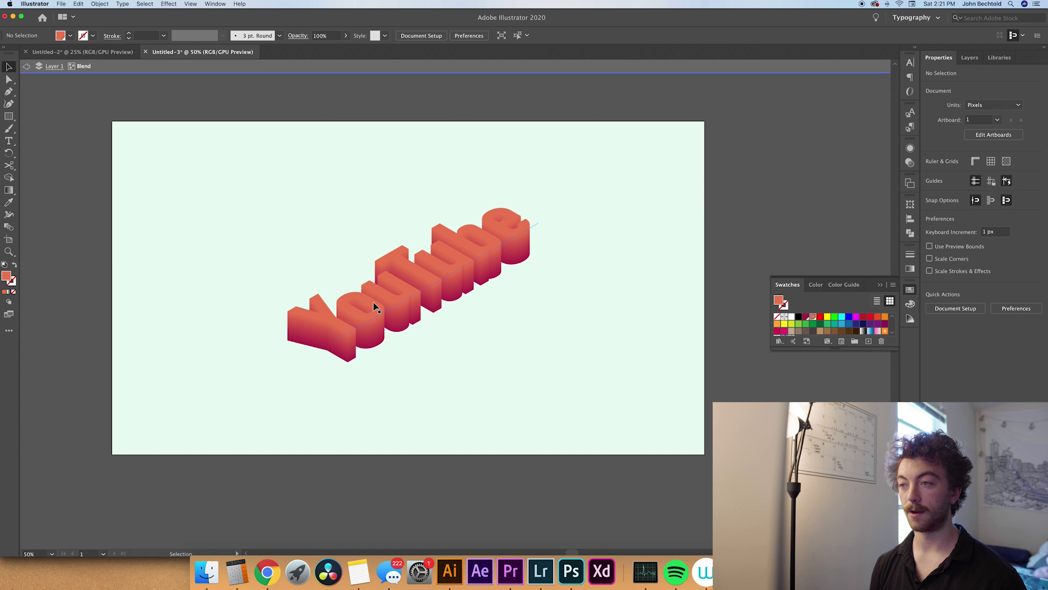
Raise the top YouTube text slightly to make the orange-to-crimson extrusion taller
mouse_move(375, 307)
left_mouse_down()
mouse_move(402, 306)
mouse_move(440, 255)
mouse_move(334, 239)
mouse_move(266, 309)
mouse_move(304, 344)
mouse_move(451, 278)
left_mouse_up()
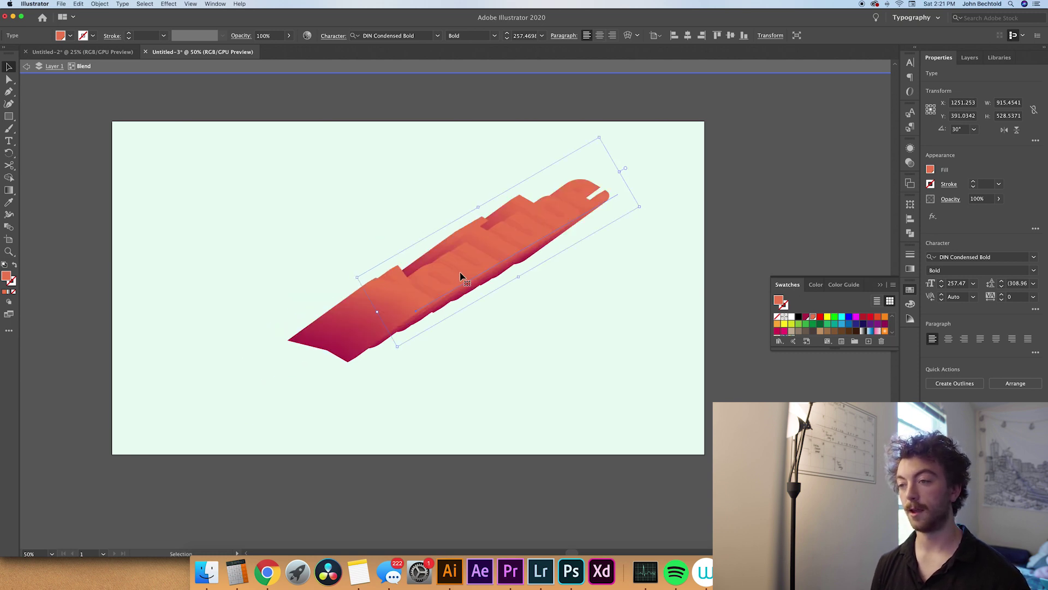
key("a")
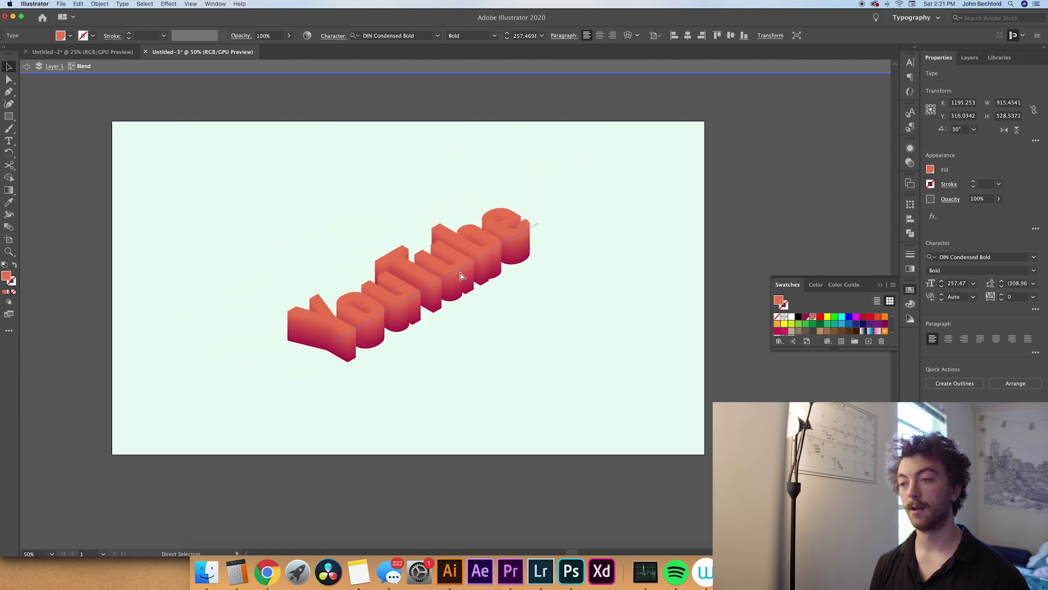
key("v")
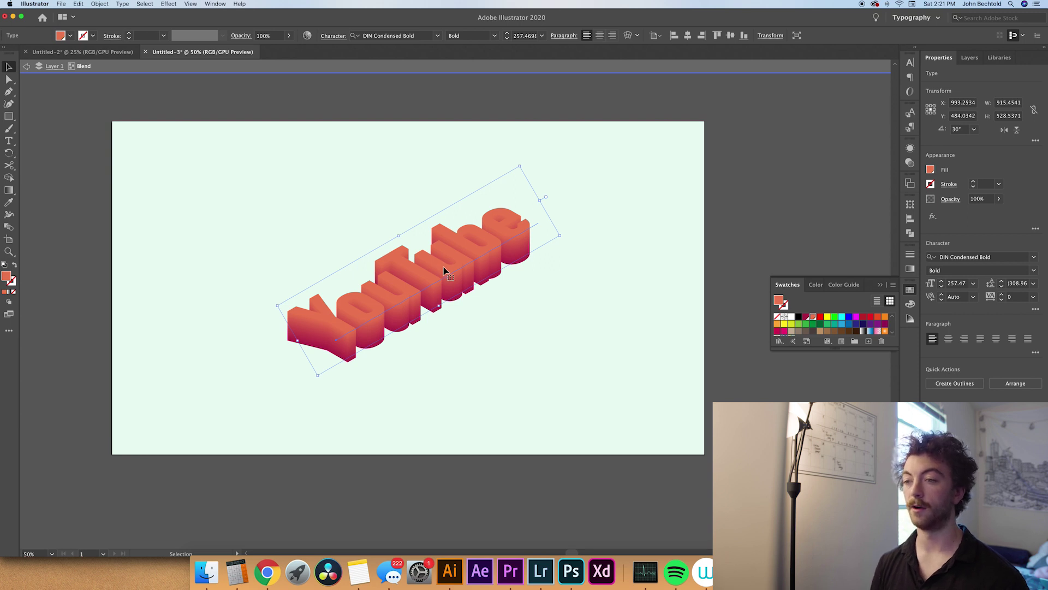
mouse_move(443, 268)
left_mouse_down()
mouse_move(435, 210)
mouse_move(437, 288)
mouse_move(456, 266)
left_mouse_up()
key("super")
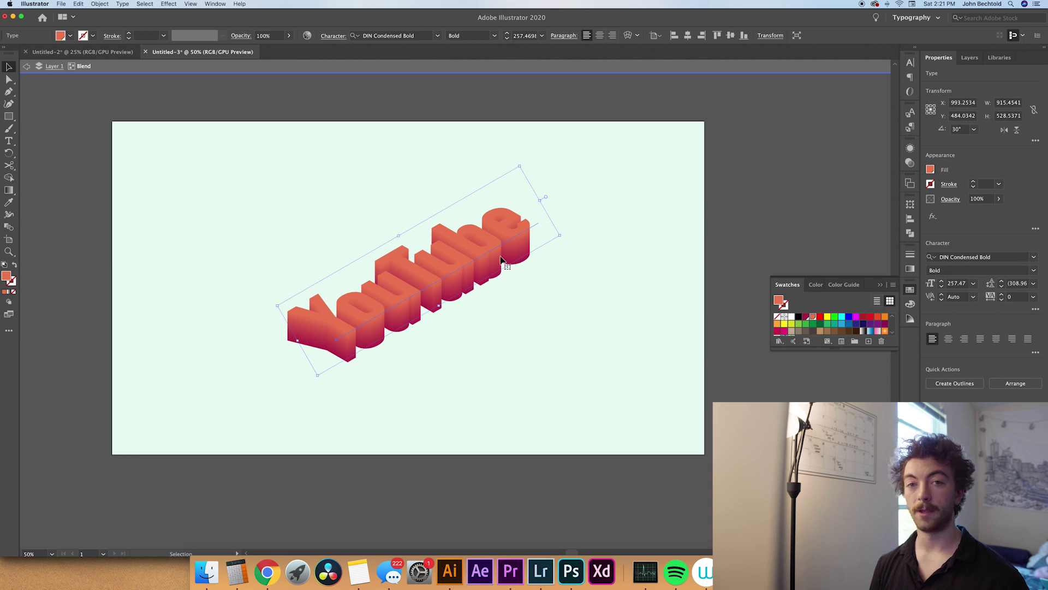
Deselect the blend so the coral-to-crimson YouTube lettering shows without its bounding box
left_click(593, 336)
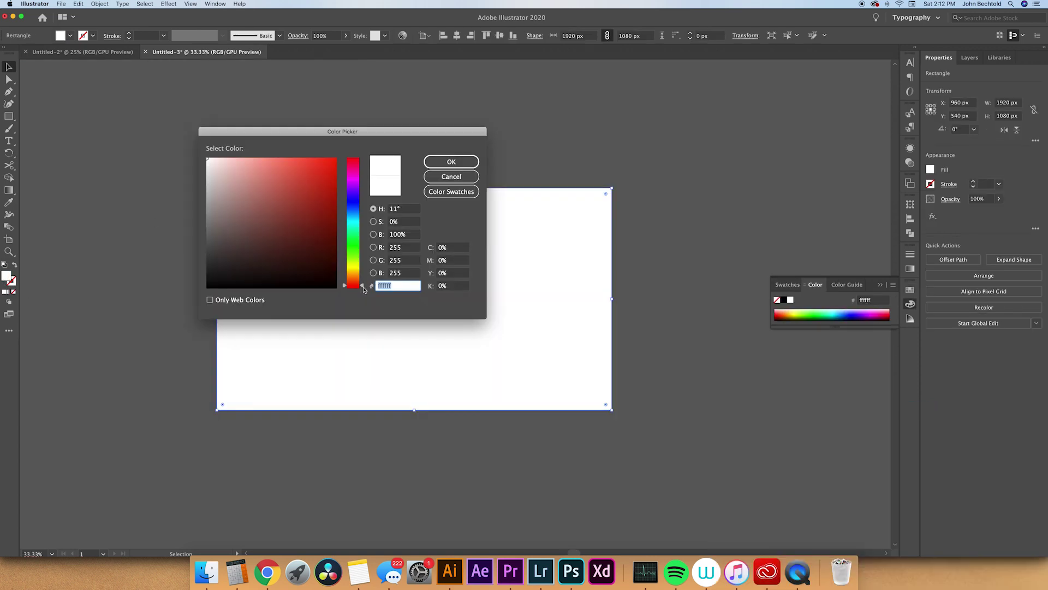
Fill the 1920 x 1080 background rectangle with pale mint green d5f7e8
left_click_drag(363, 288, 362, 234)
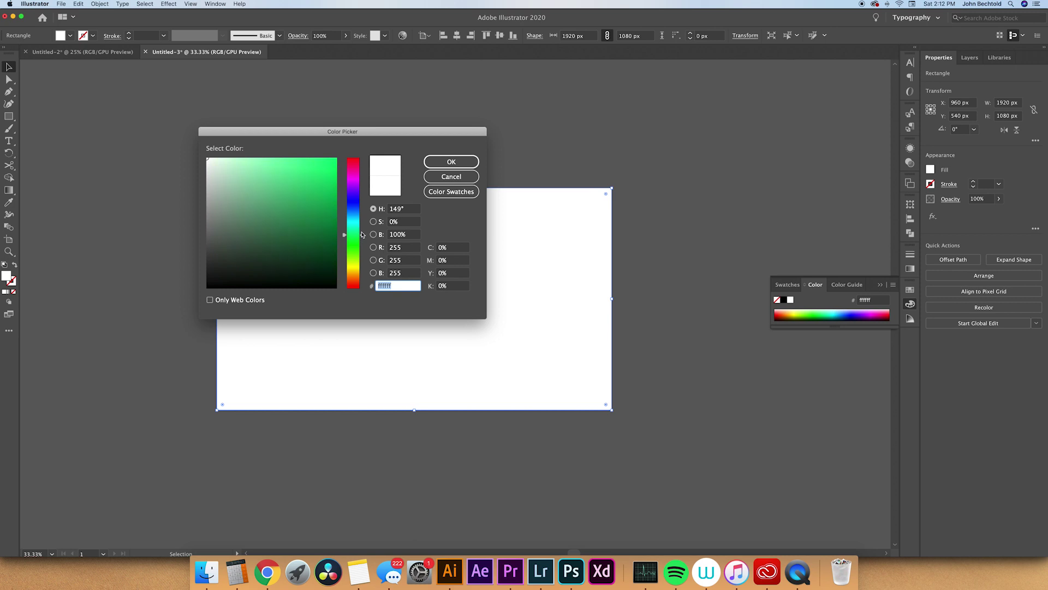
left_click_drag(362, 235, 363, 233)
left_click(230, 161)
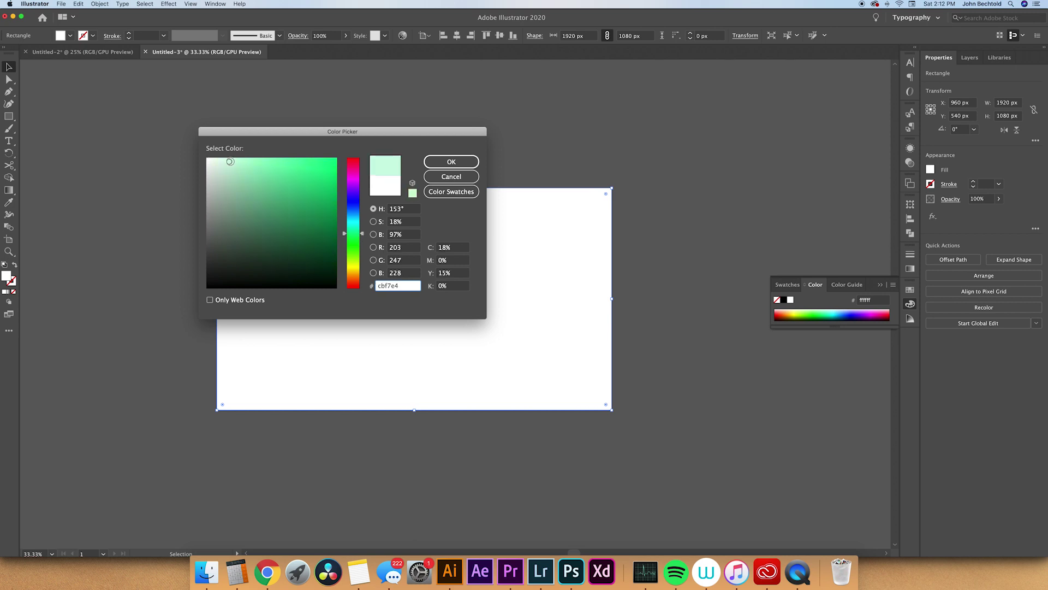
key("Return")
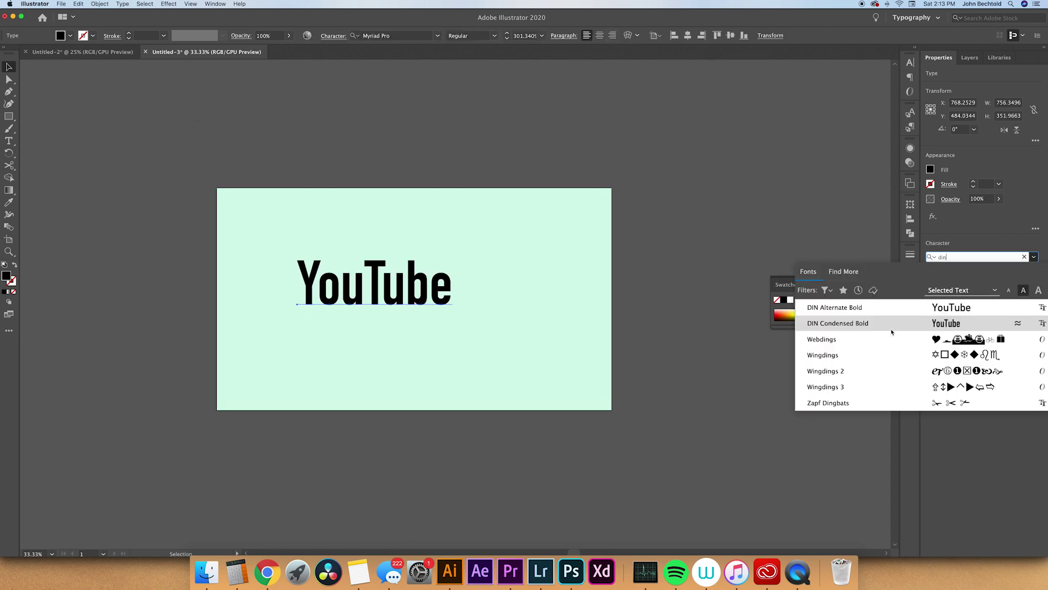
Confirm the font and squash the YouTube text to a height of 260 in Transform
key("Return")
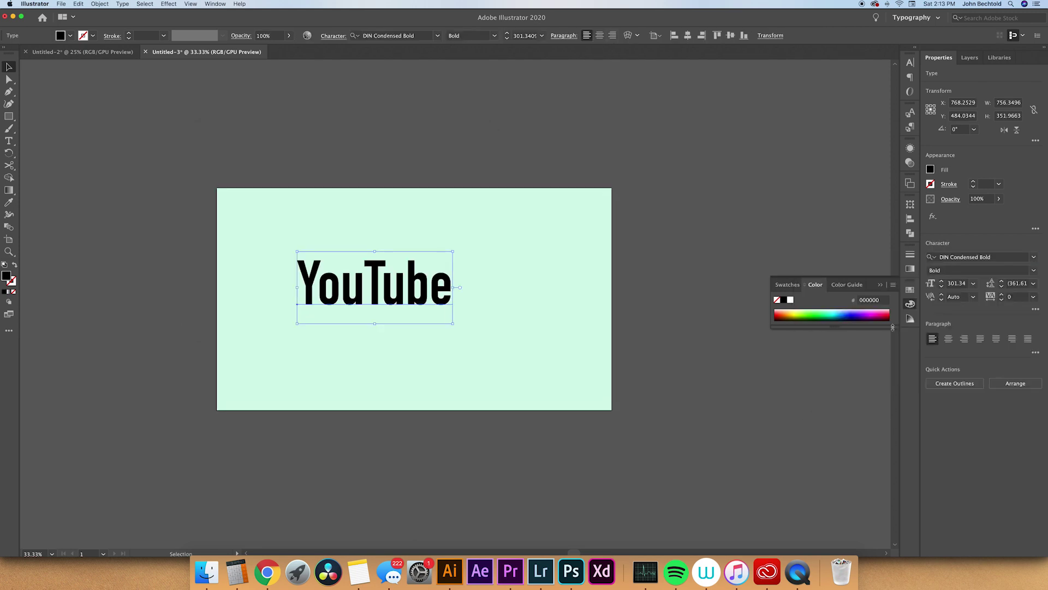
left_click(215, 3)
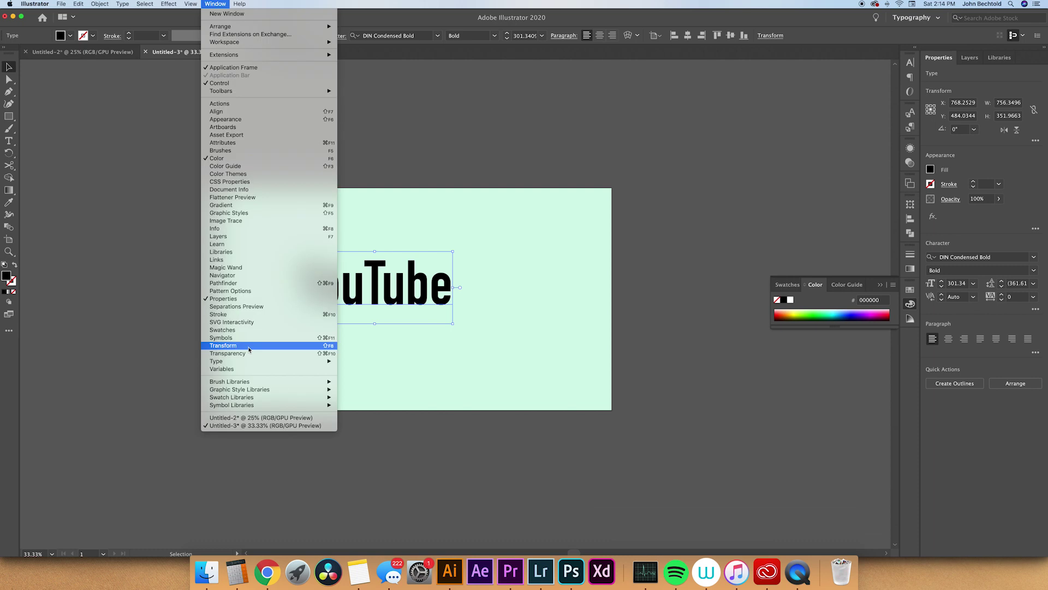
left_click(252, 341)
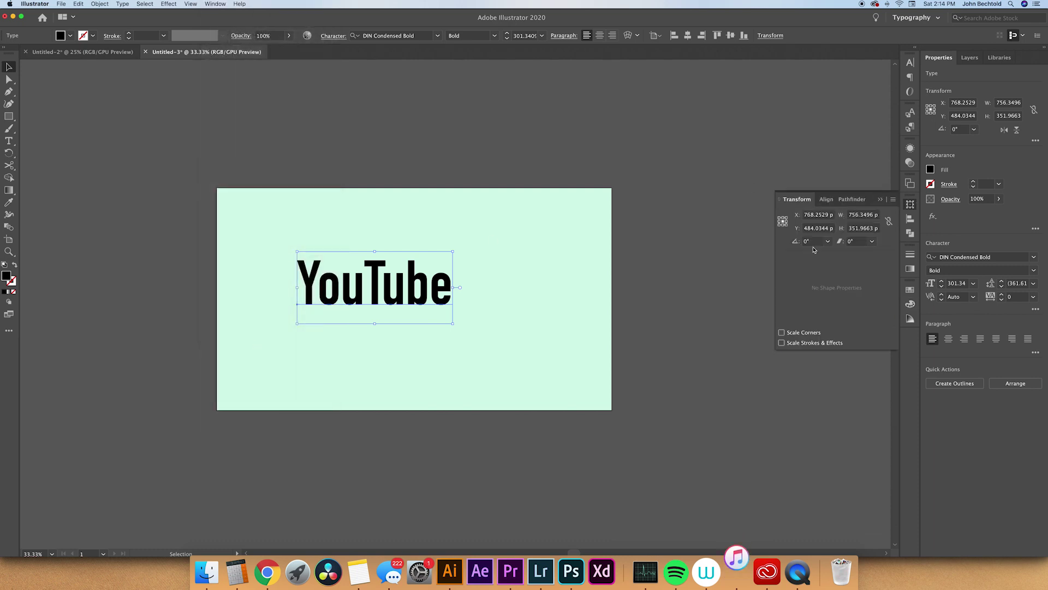
left_click(862, 228)
type("260")
key("Return")
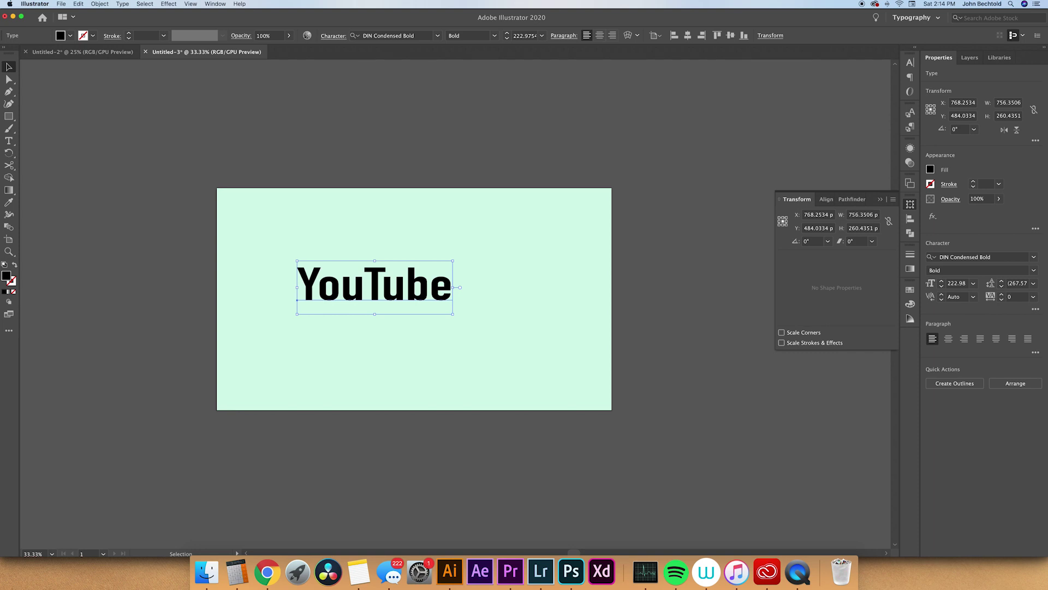
Shear and rotate the text 30° each, then duplicate it below the original
left_click(858, 241)
type("30")
key("Return")
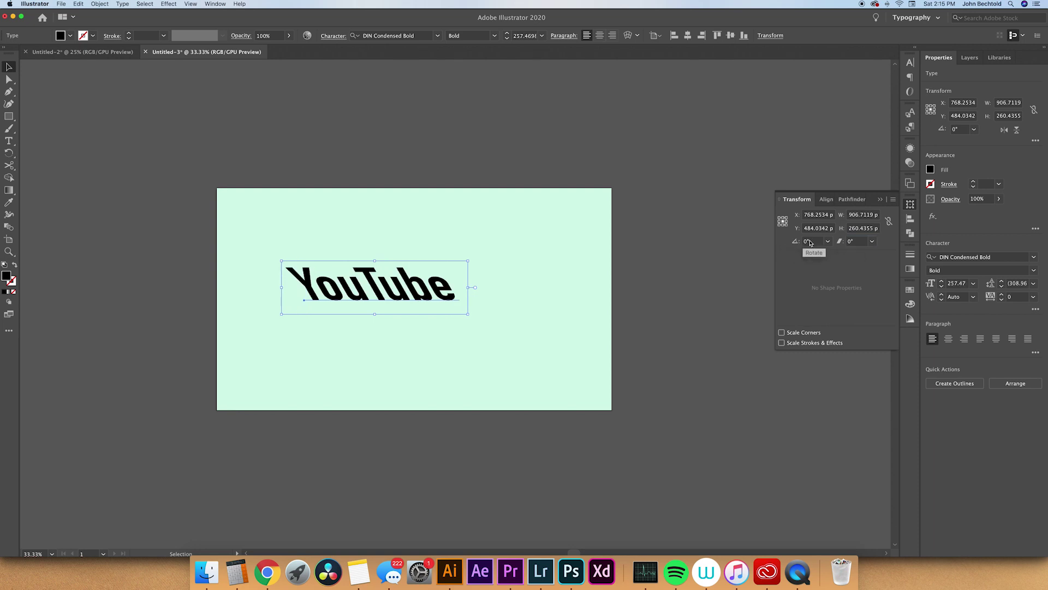
left_click(810, 241)
type("3")
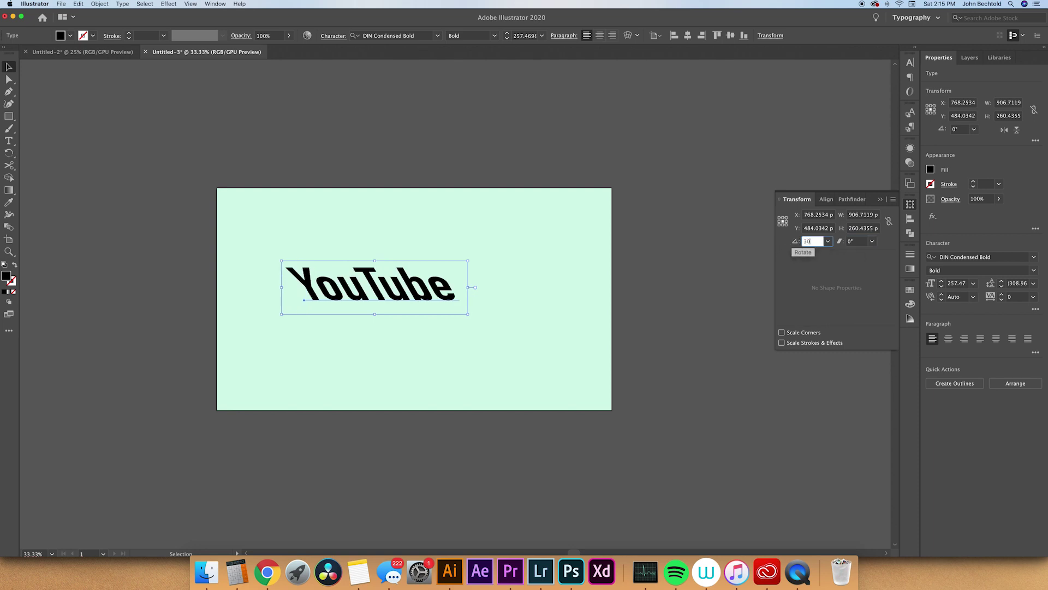
type("0")
key("Return")
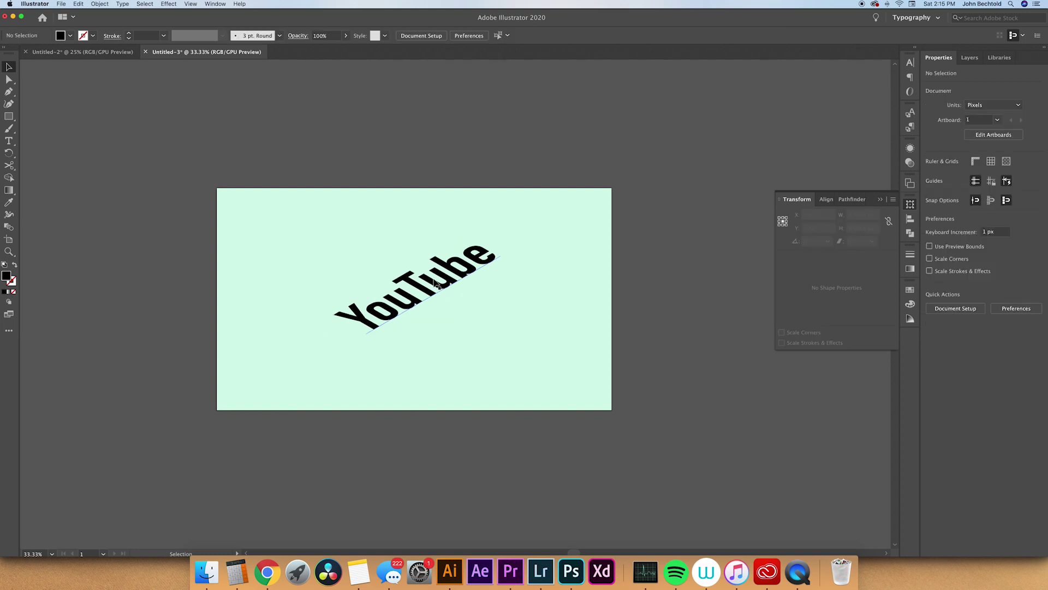
mouse_move(435, 285)
left_mouse_down()
mouse_move(435, 319)
mouse_move(435, 291)
mouse_move(435, 300)
left_mouse_up()
Place the duplicate, add a colour swatch, and blend the two YouTube texts
left_click(910, 289)
left_click(868, 342)
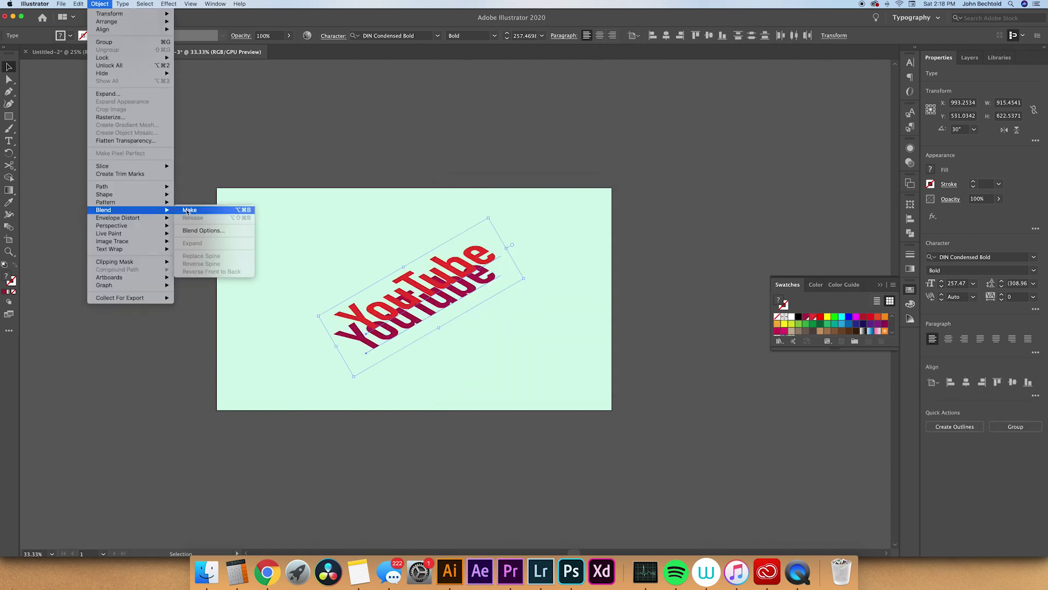
left_click(189, 211)
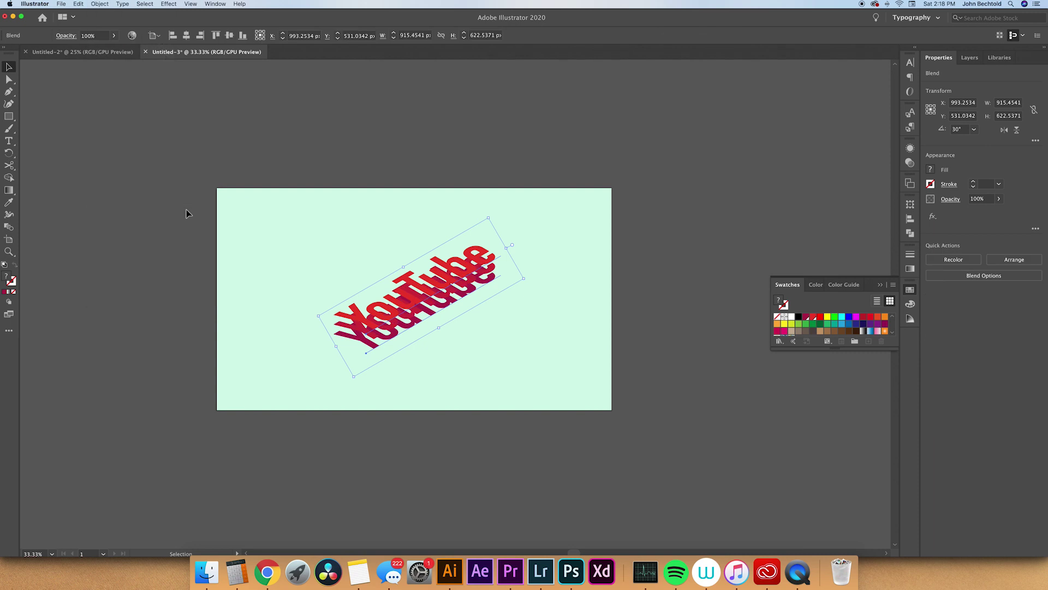
key("super+equal")
key("super+equal")
key("super+equal")
key("super+equal")
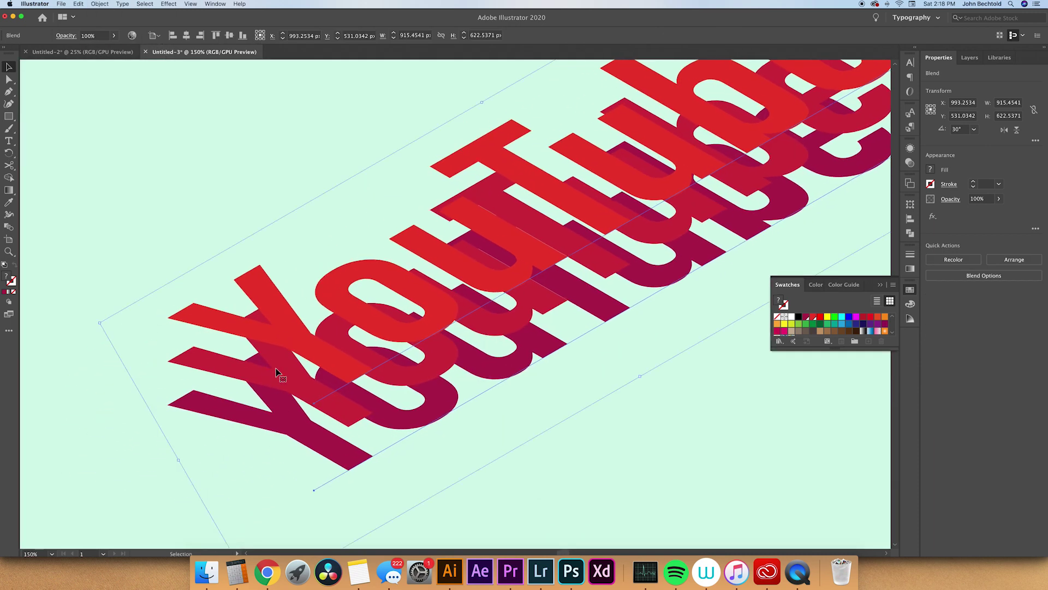
Set the blend to 200 specified steps for a smooth extrusion, then deselect
left_click(100, 5)
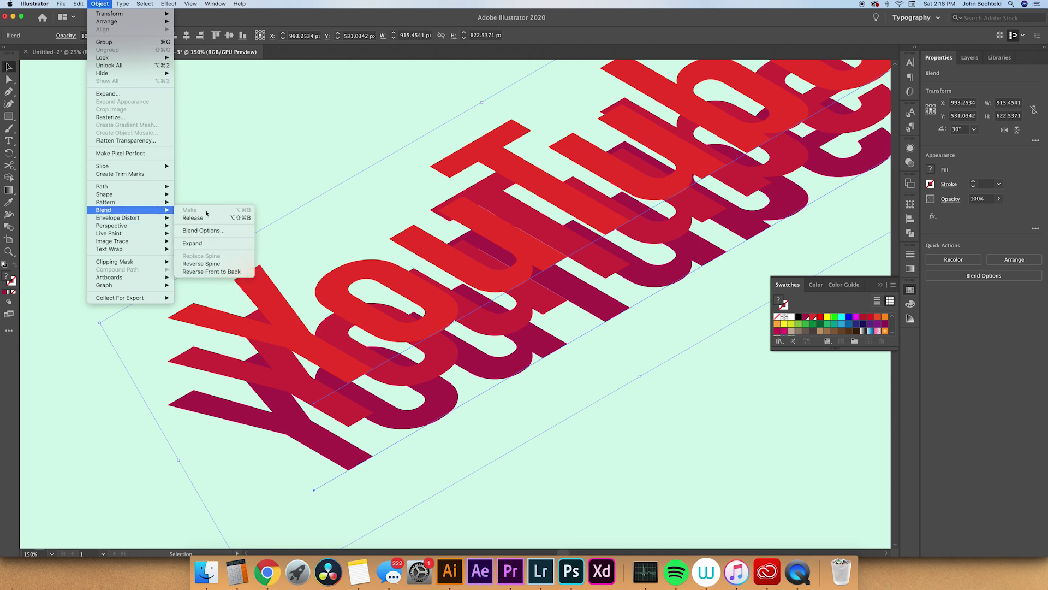
left_click(209, 230)
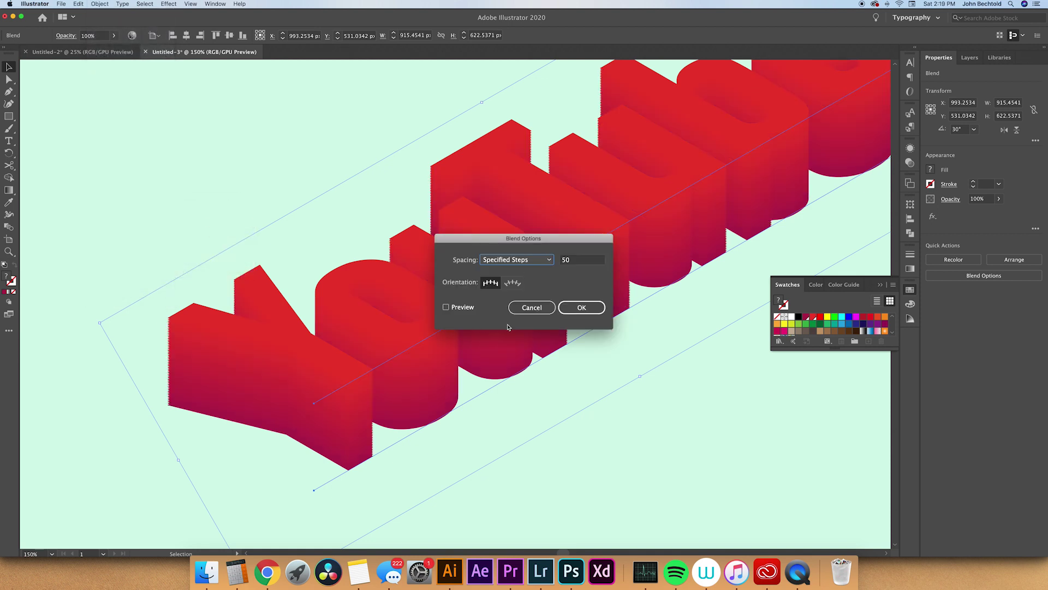
left_click(587, 259)
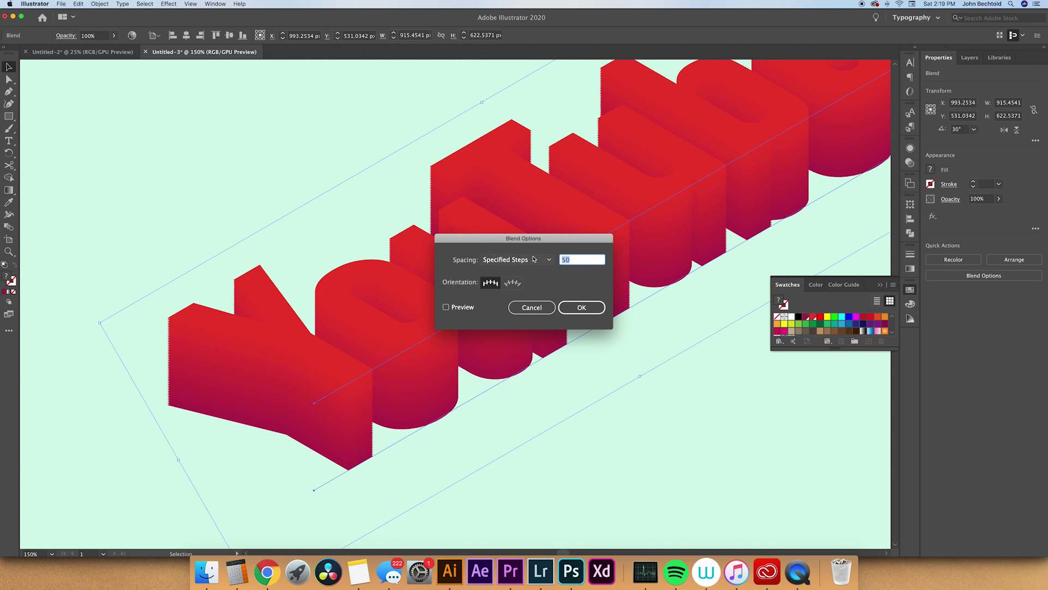
type("200")
key("Return")
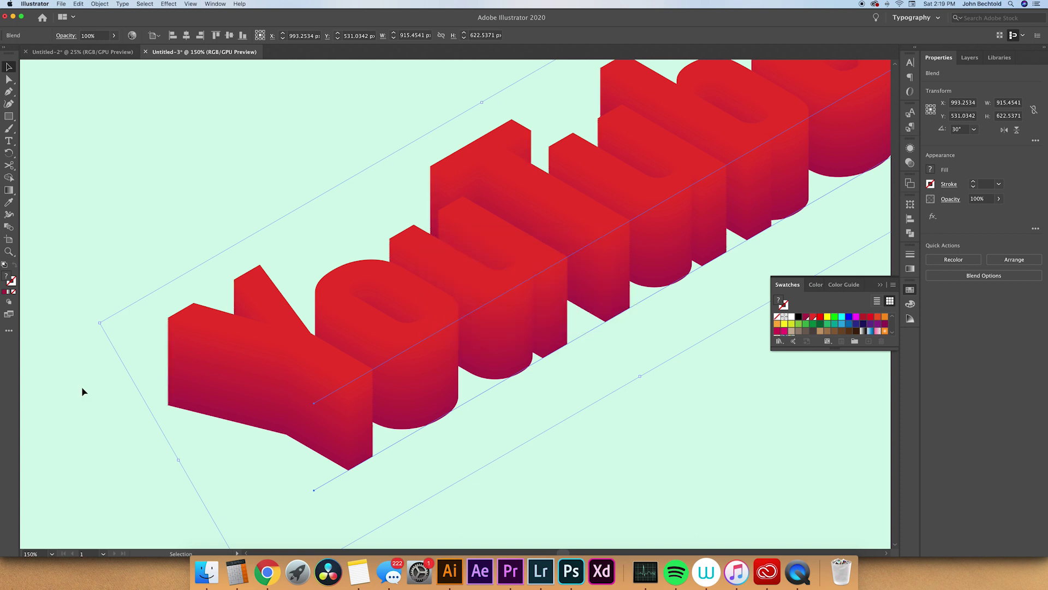
key("super+minus")
key("super+minus")
key("super+minus")
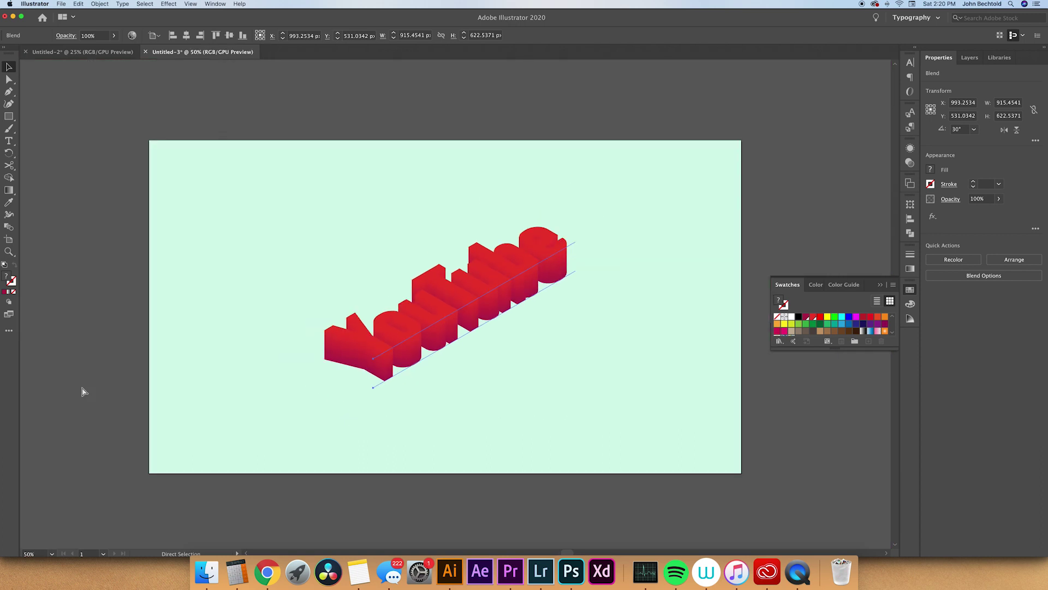
left_click(213, 391)
Change the red global swatch to orange R 236, G 128, B 89
double_click(813, 316)
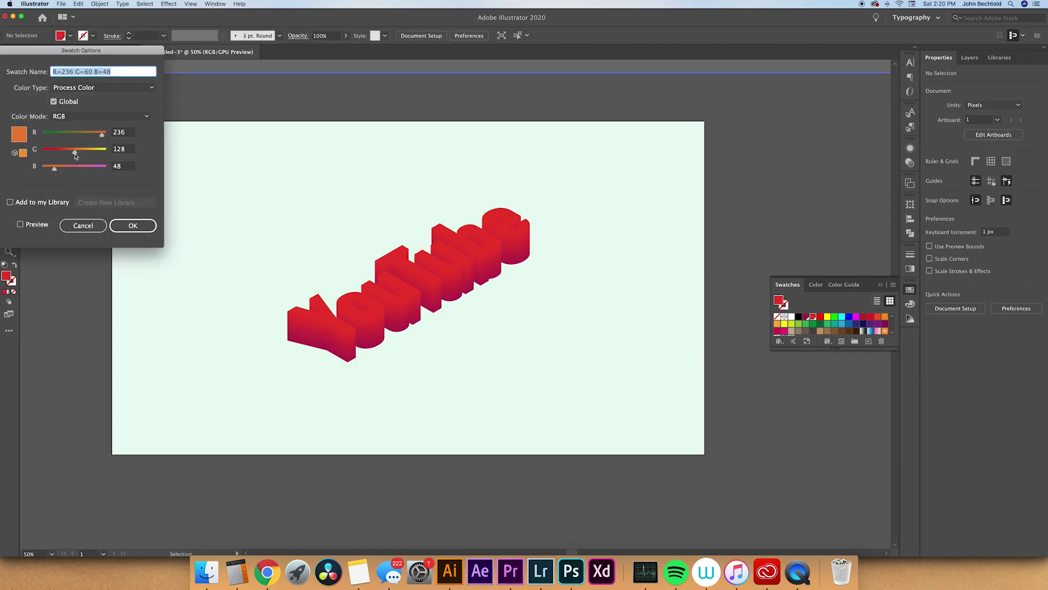
left_click_drag(55, 167, 67, 172)
left_click(132, 226)
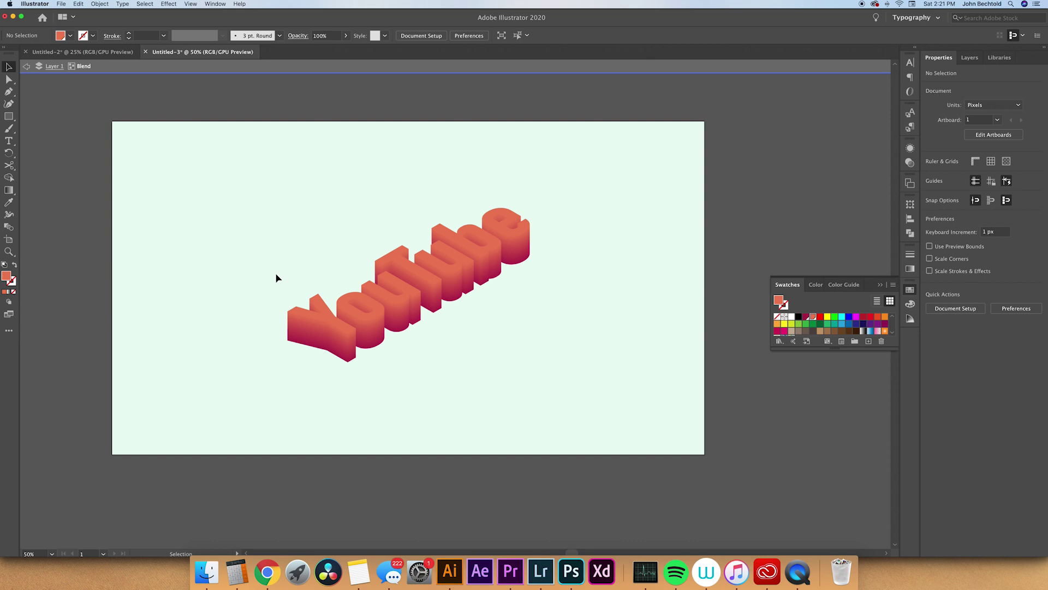
left_click_drag(375, 304, 450, 277)
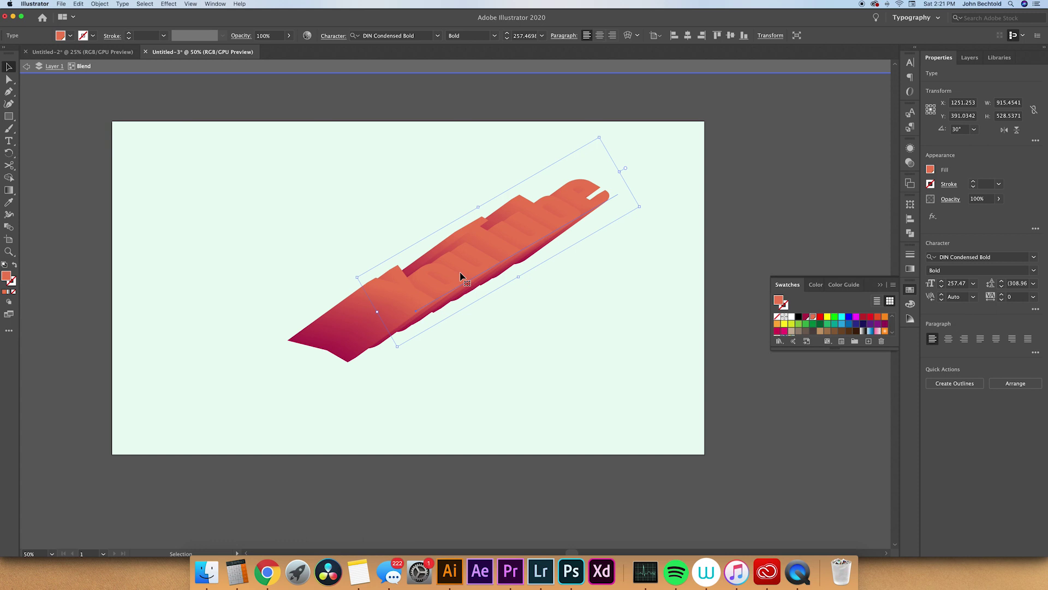
key("a")
key("super+z")
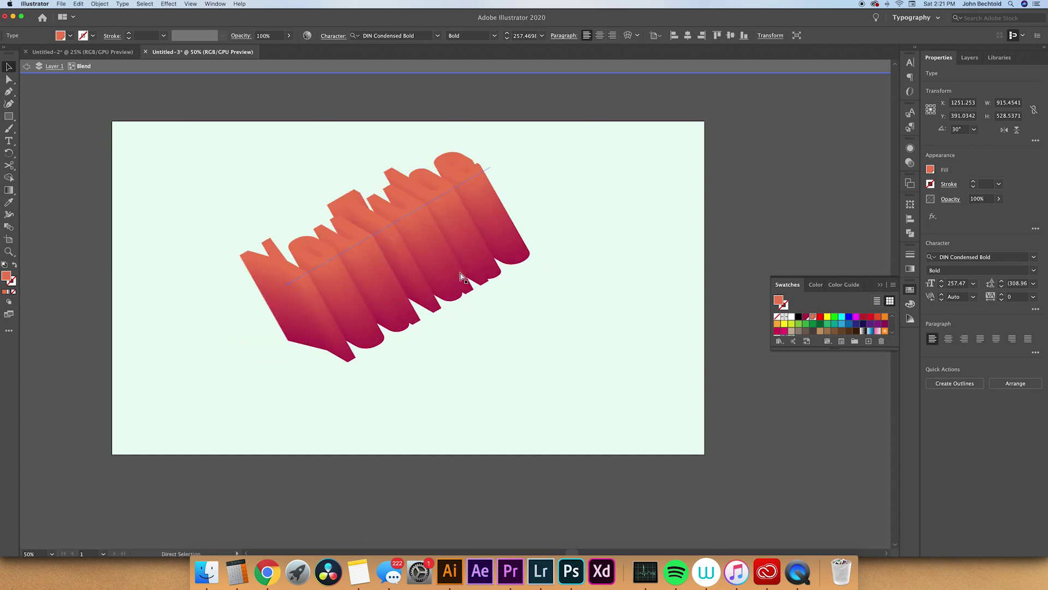
key("v")
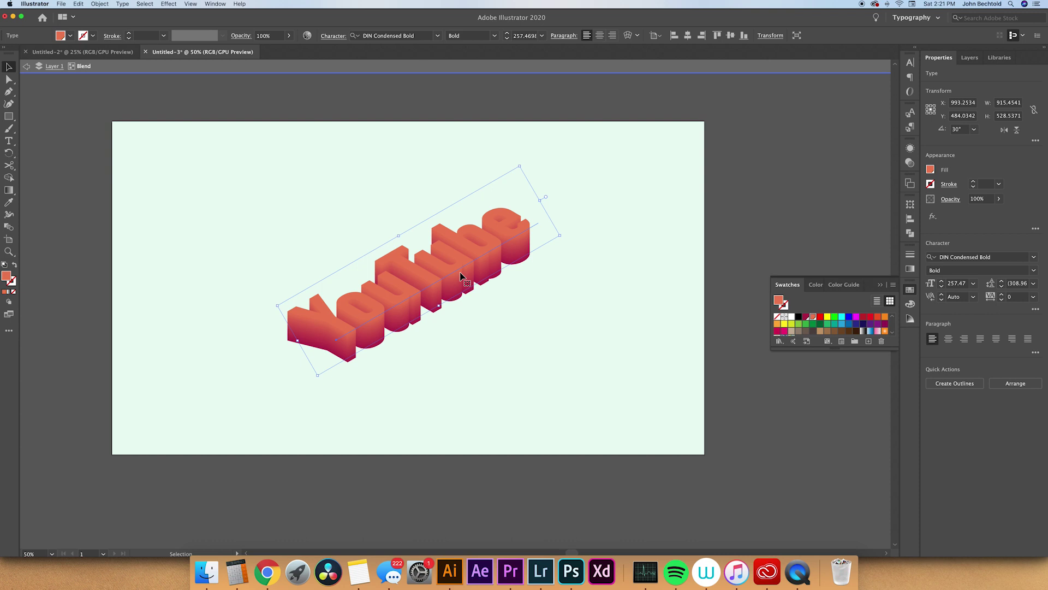